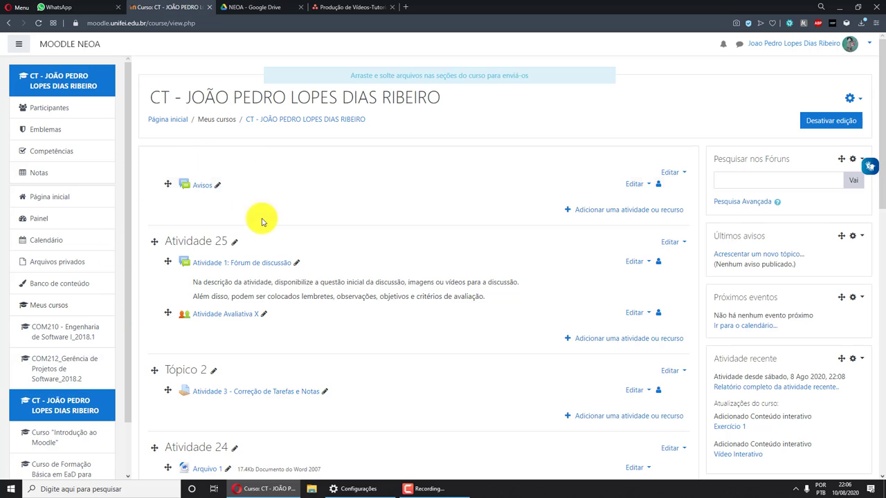
Step: Add a new interactive content (Conteúdo interativo) activity to the Tópico 5 section of the course
scroll(355, 389, down, 2)
scroll(344, 397, down, 3)
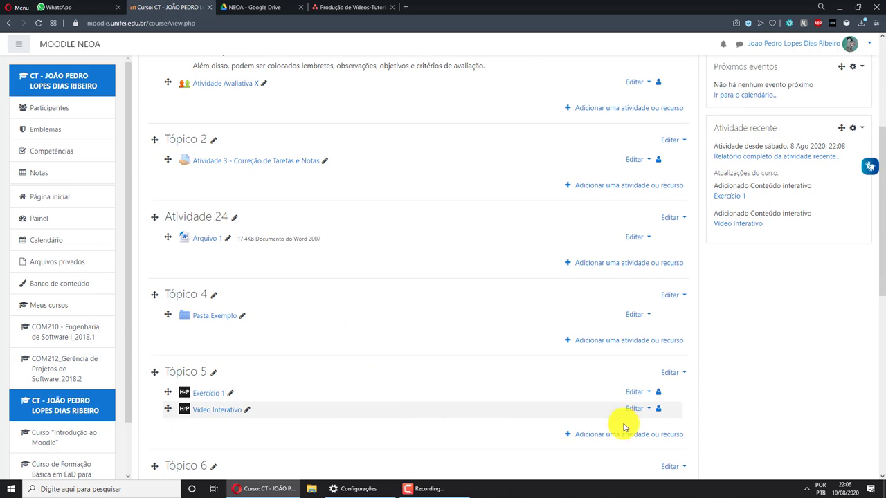
scroll(632, 388, down, 2)
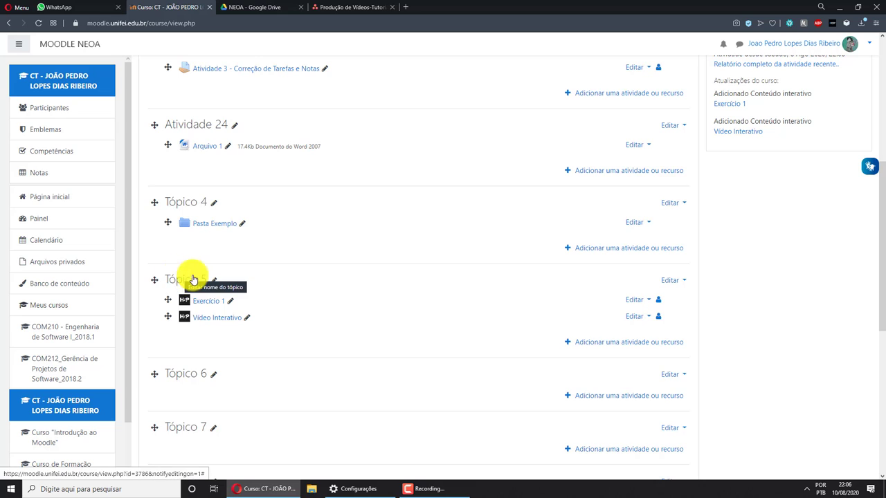
click(626, 344)
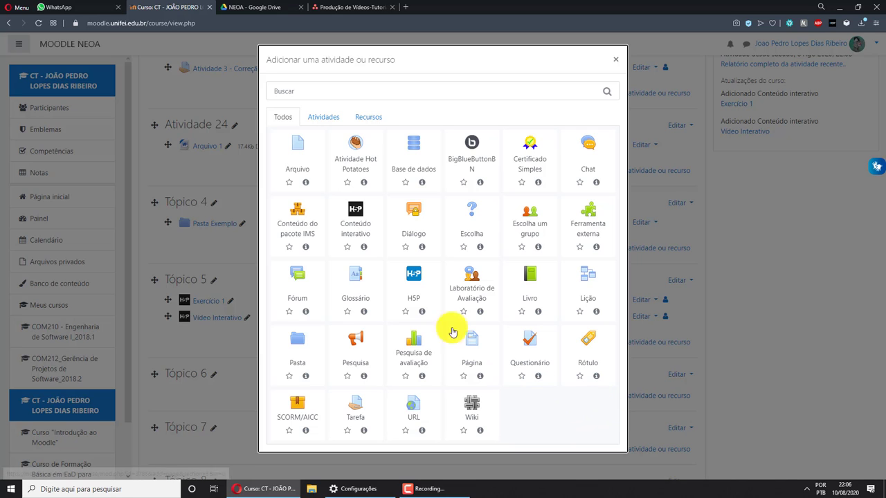
click(353, 223)
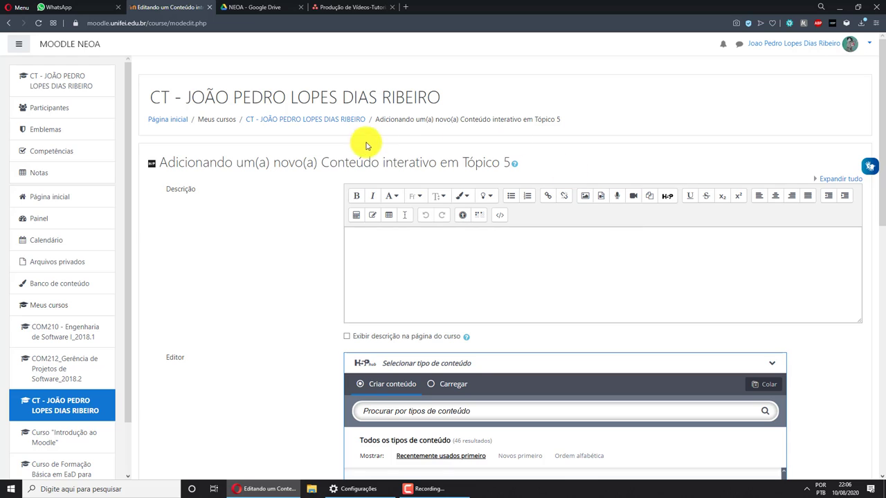
Step: Choose Interactive Video as the H5P content type and skip the introductory tour
scroll(337, 342, down, 1)
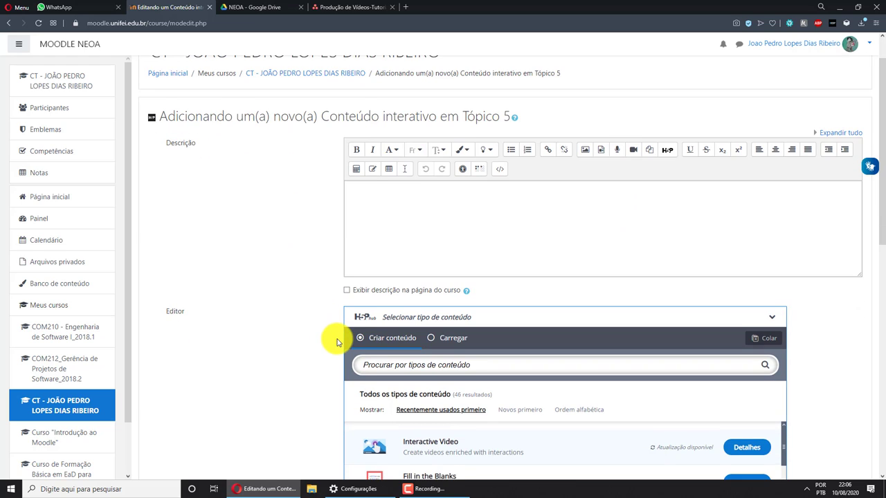
scroll(301, 328, down, 3)
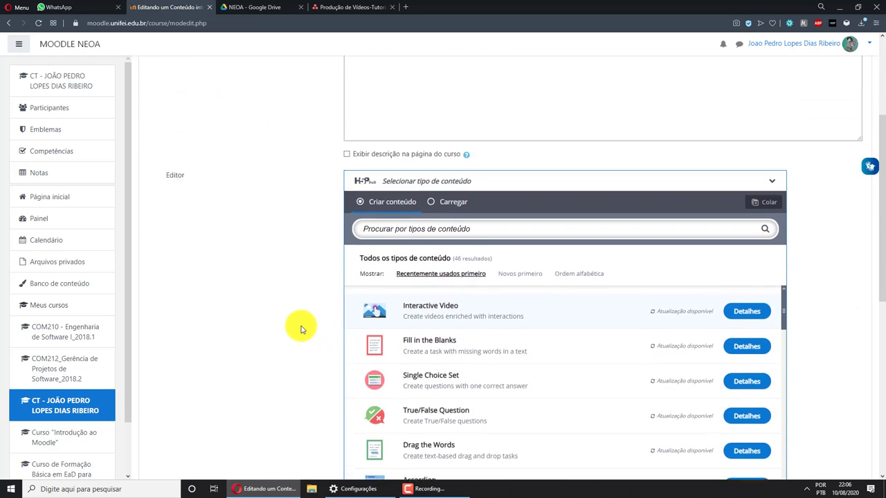
scroll(298, 325, up, 2)
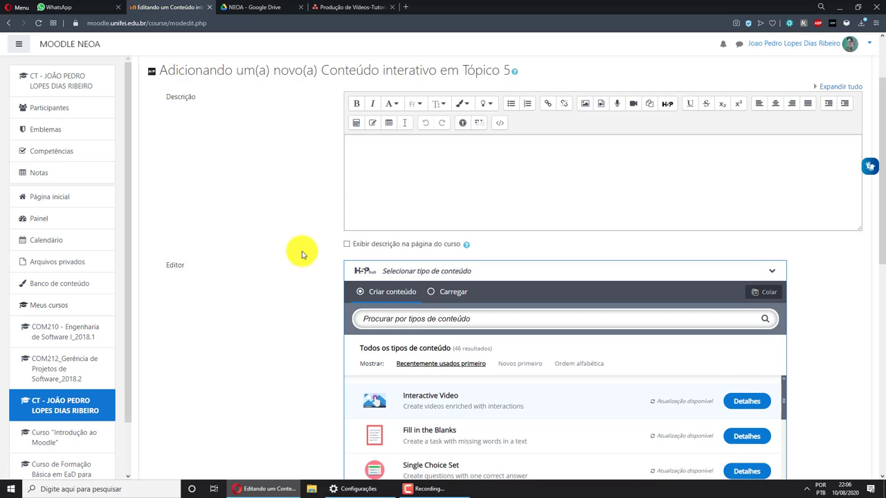
scroll(290, 276, down, 2)
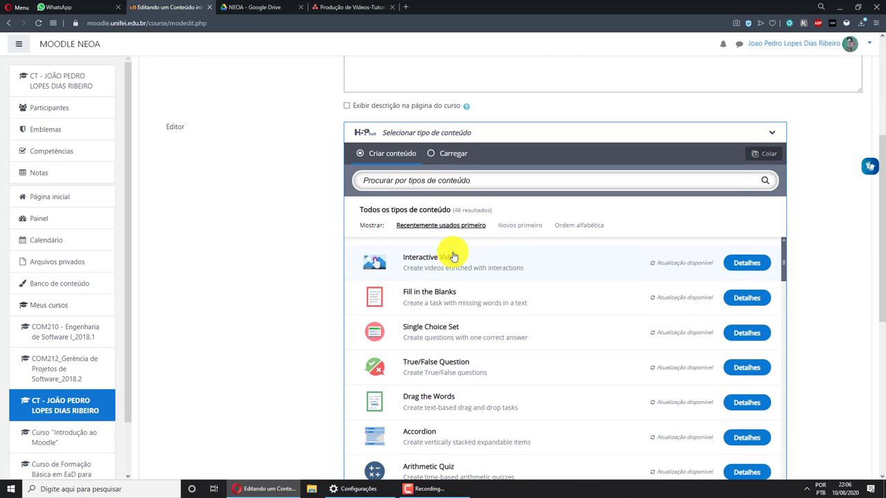
scroll(498, 352, down, 4)
scroll(508, 386, up, 2)
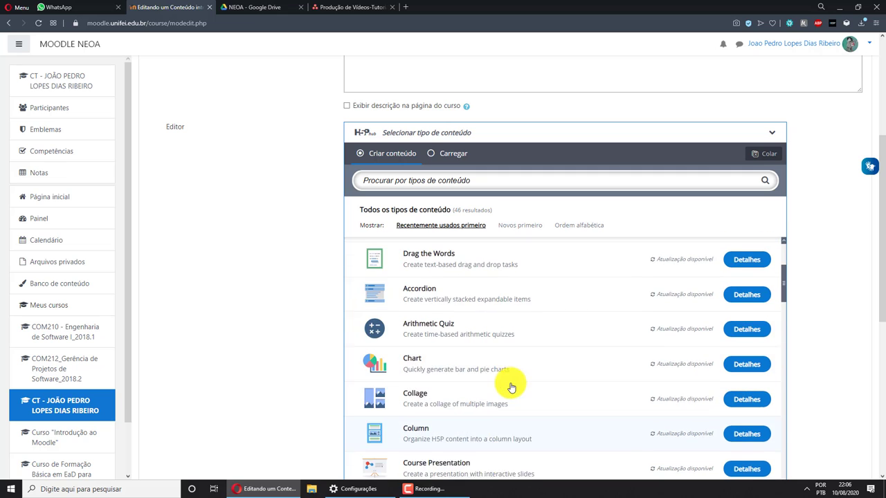
scroll(510, 388, up, 2)
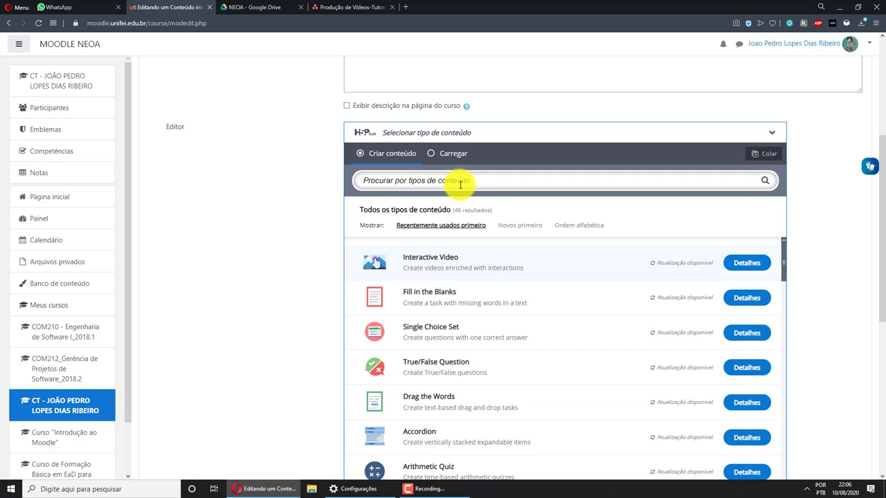
click(438, 265)
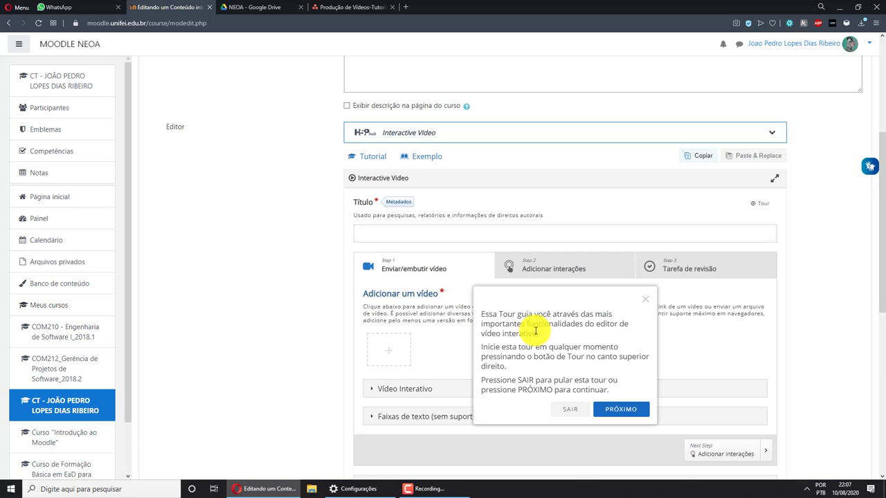
scroll(305, 304, down, 2)
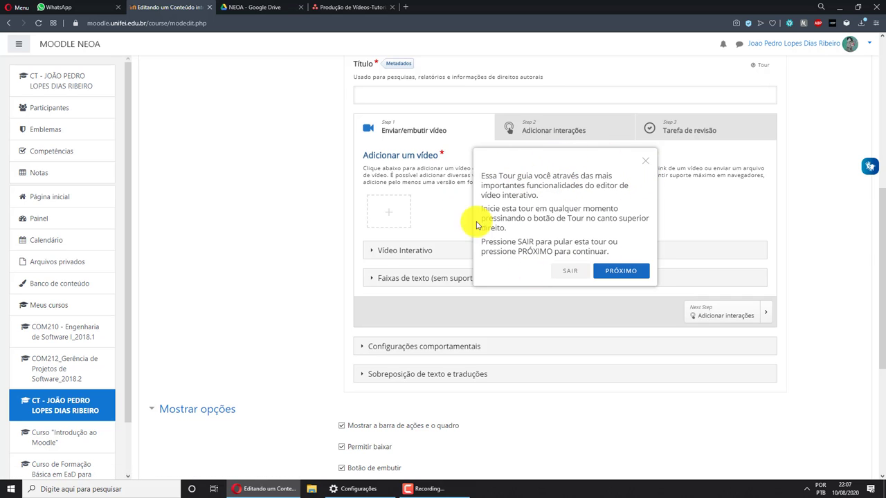
click(568, 271)
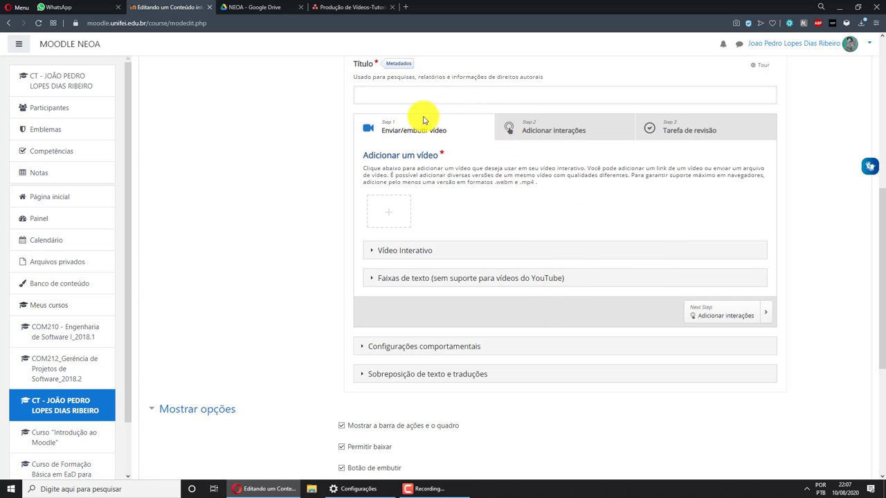
Step: Upload the MP4 file "H5P - Complete as Palavras" as the source of the interactive video
click(396, 219)
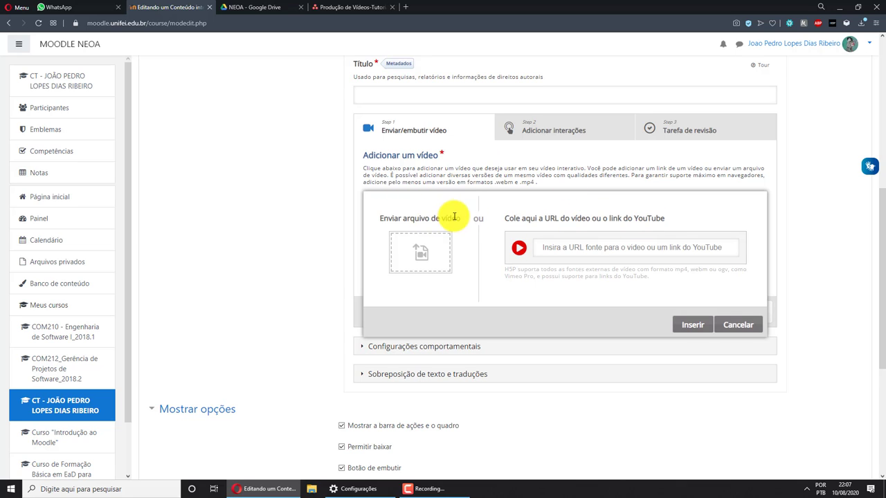
click(424, 251)
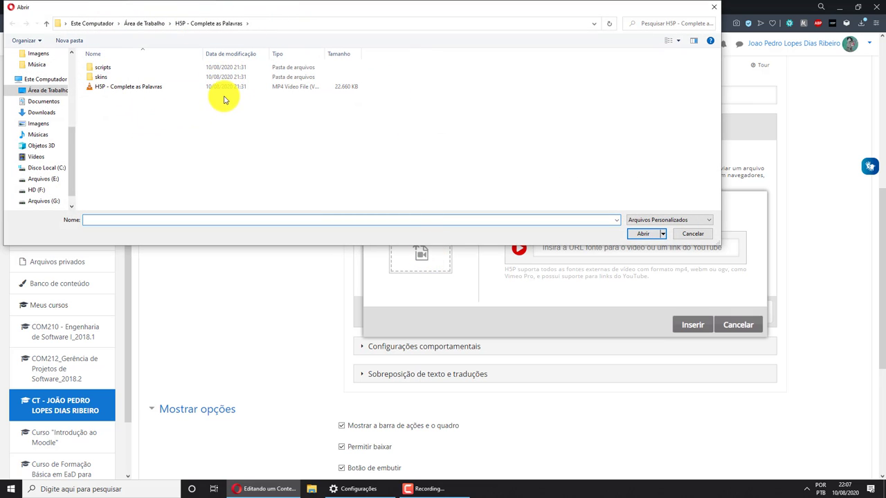
click(157, 90)
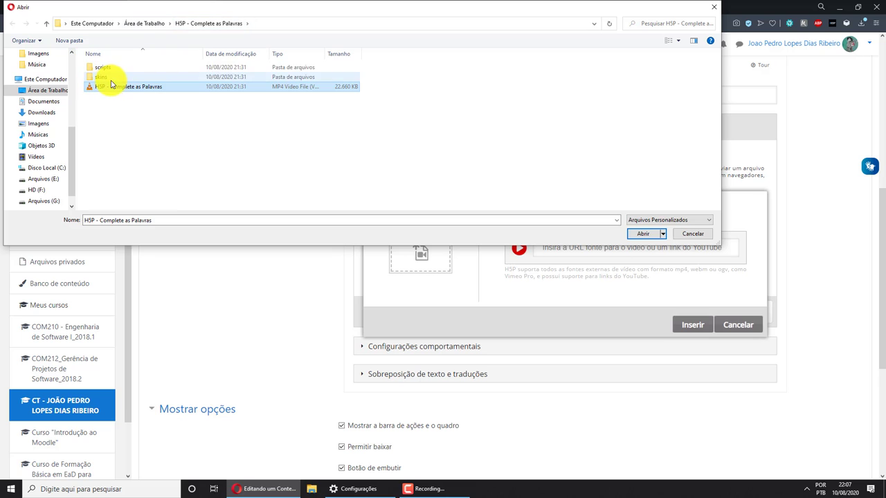
click(641, 235)
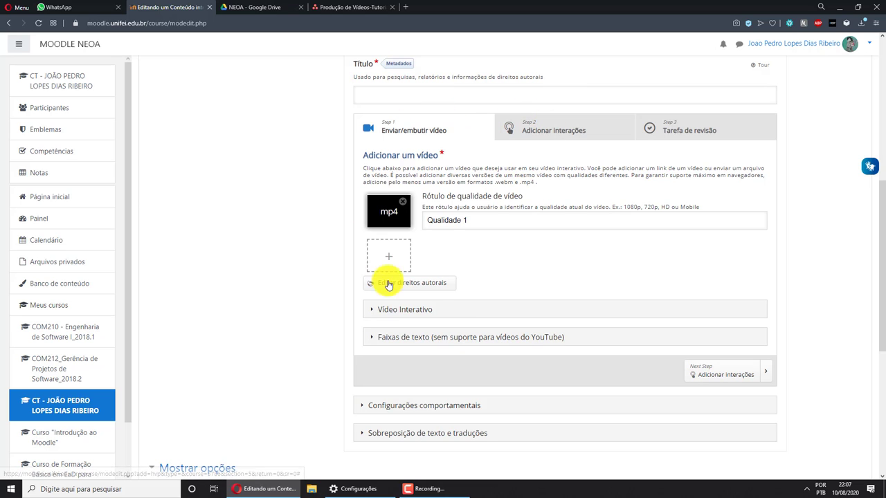
Step: Go on to adding interactions, dismiss the hint, and create a True/False Question at about 1:08 of the video
click(725, 376)
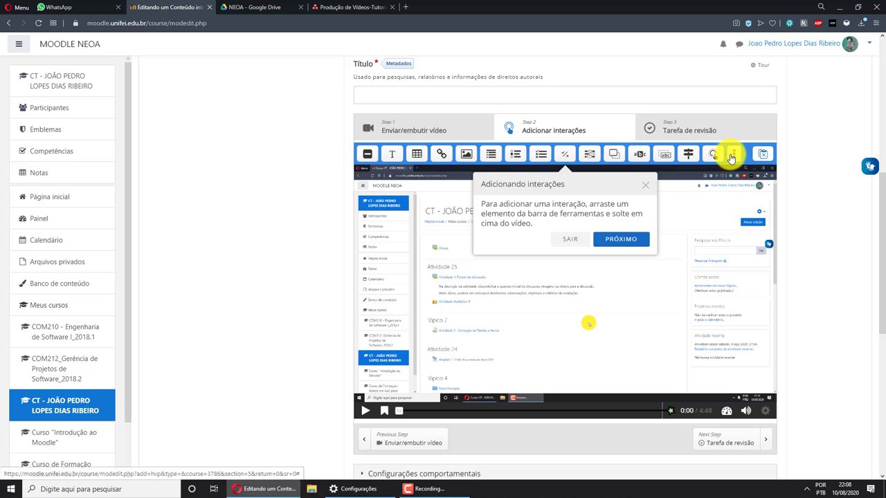
click(645, 185)
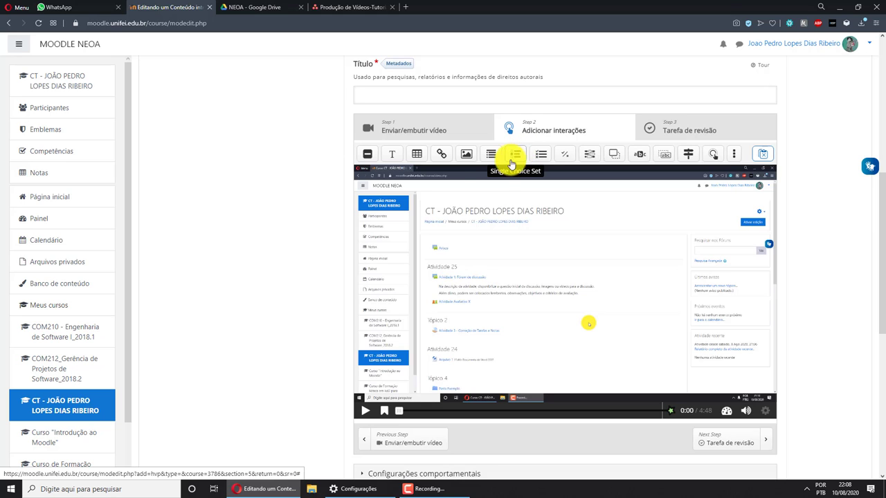
scroll(491, 291, down, 3)
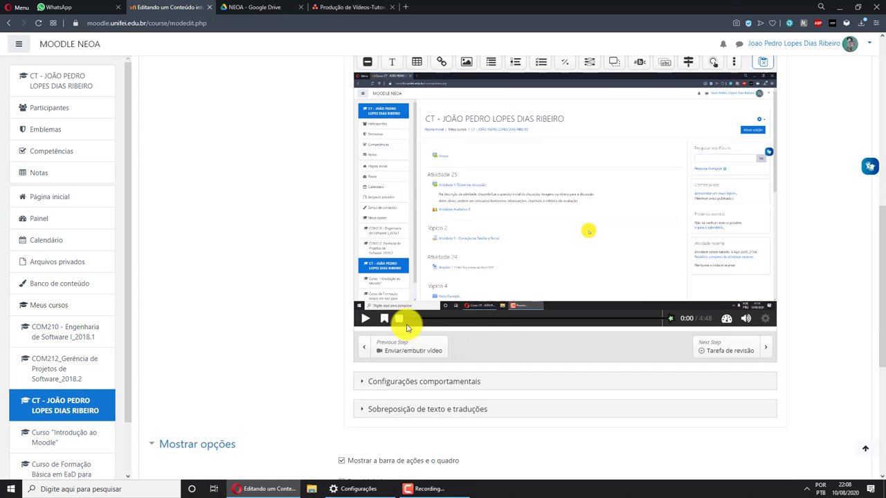
drag(407, 328, 458, 324)
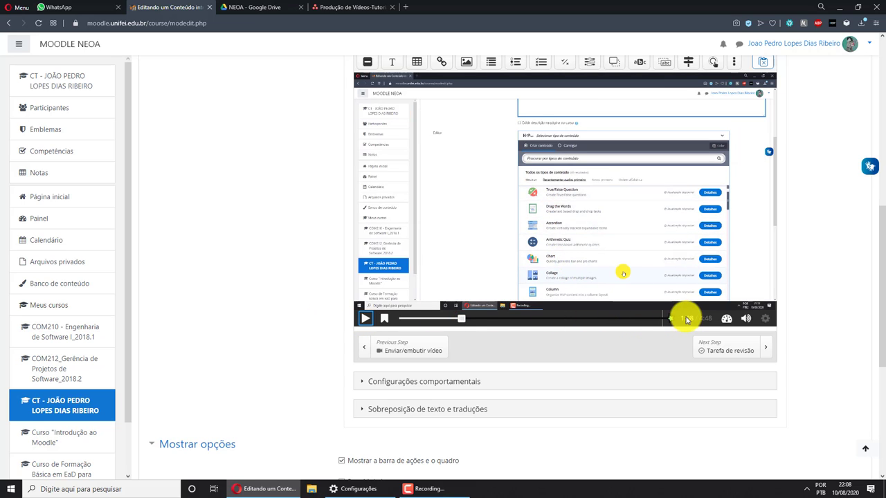
scroll(685, 320, up, 1)
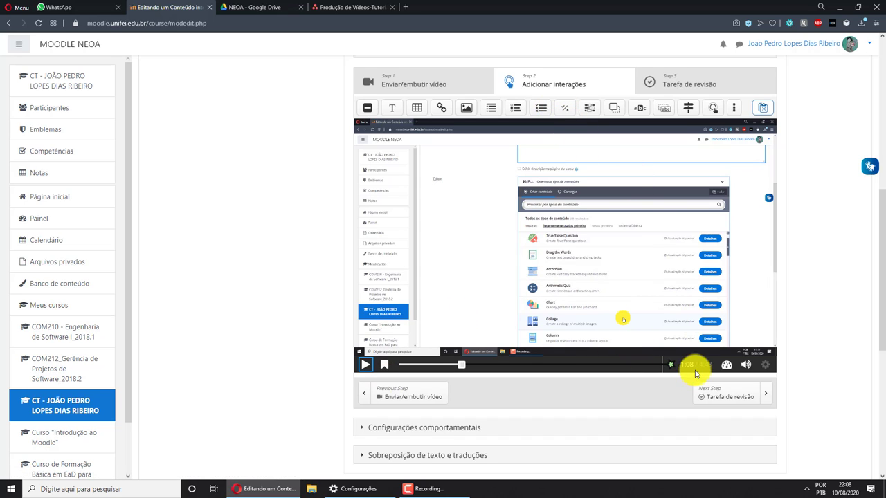
click(564, 110)
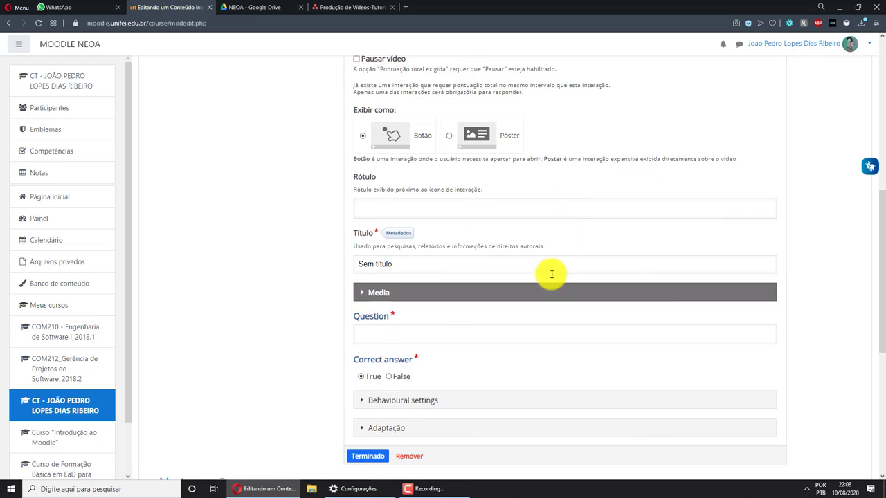
Step: Title the true/false question "Questão 1"
scroll(553, 291, up, 1)
scroll(560, 308, up, 1)
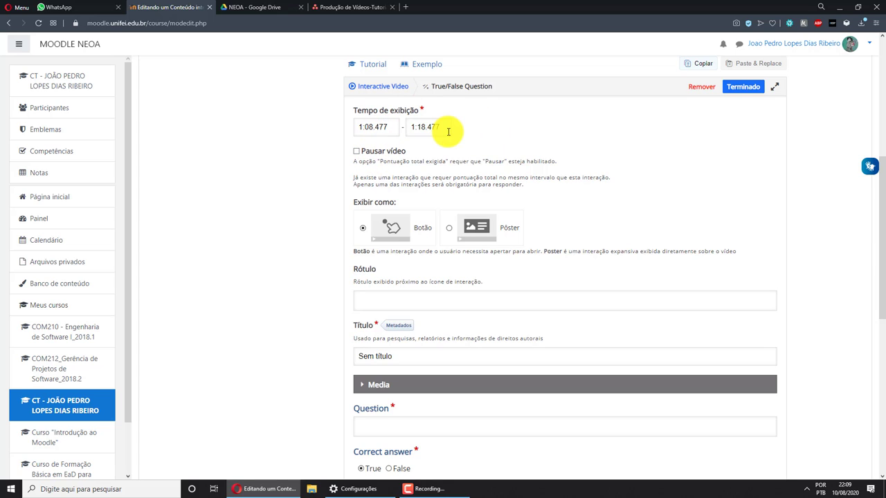
scroll(415, 141, down, 1)
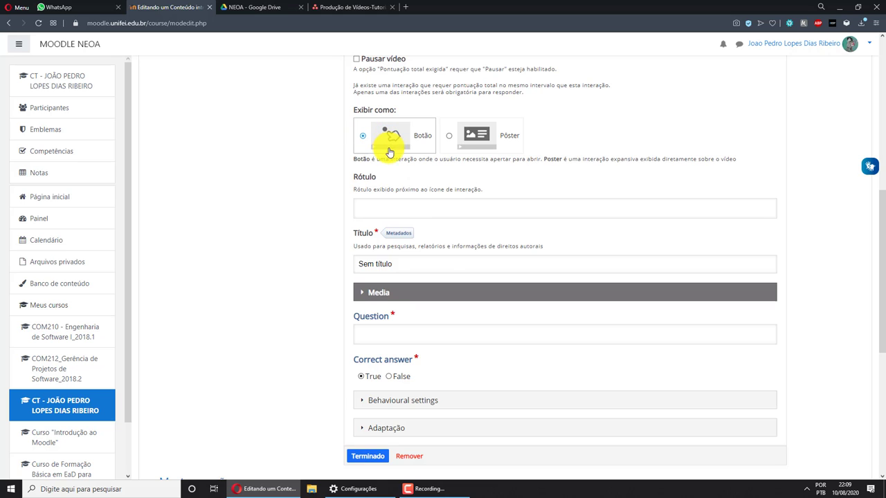
scroll(431, 231, down, 1)
drag(412, 216, 326, 262)
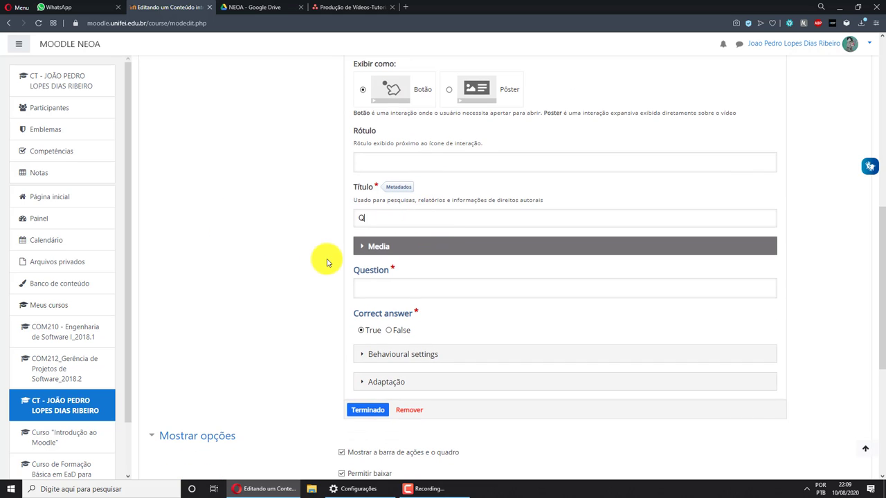
Step: Complete the question with "A lua é rosa" and False as the correct answer, and place its button in the video's upper-left corner
click(393, 289)
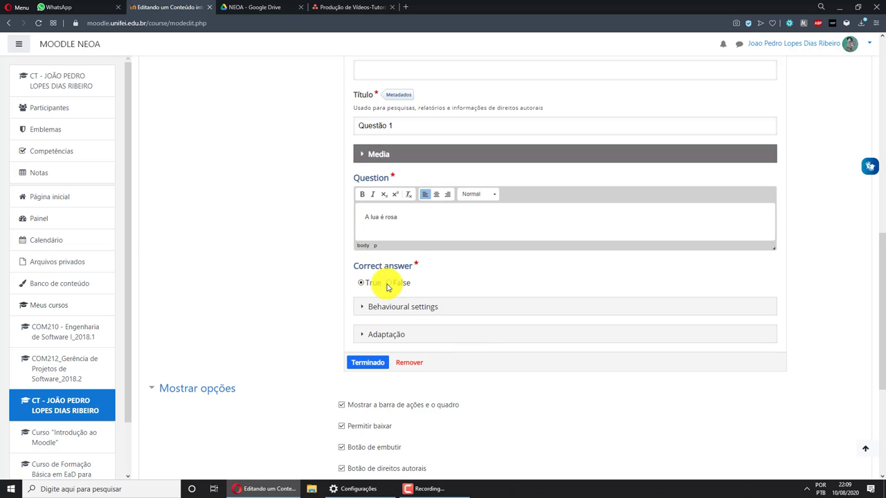
click(392, 283)
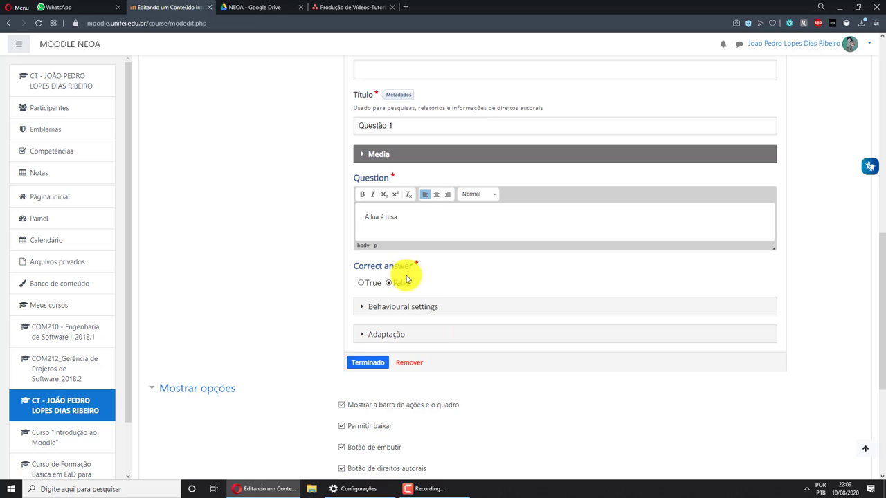
click(369, 363)
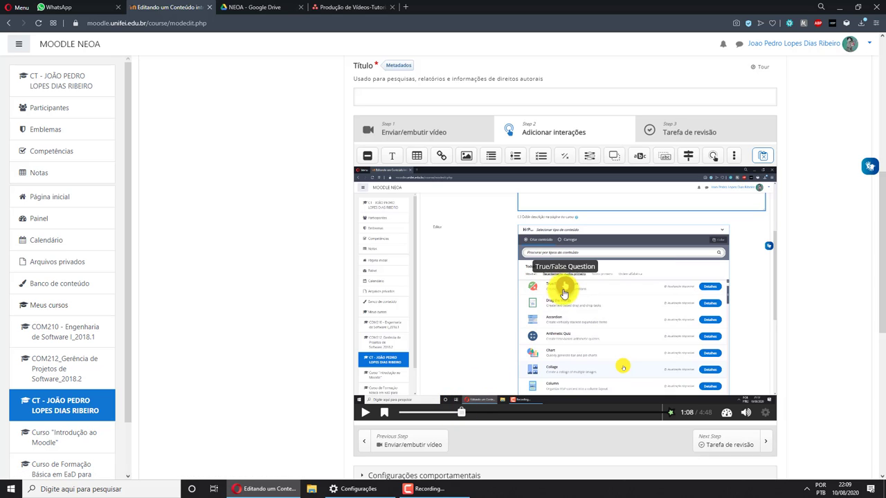
drag(564, 289, 371, 196)
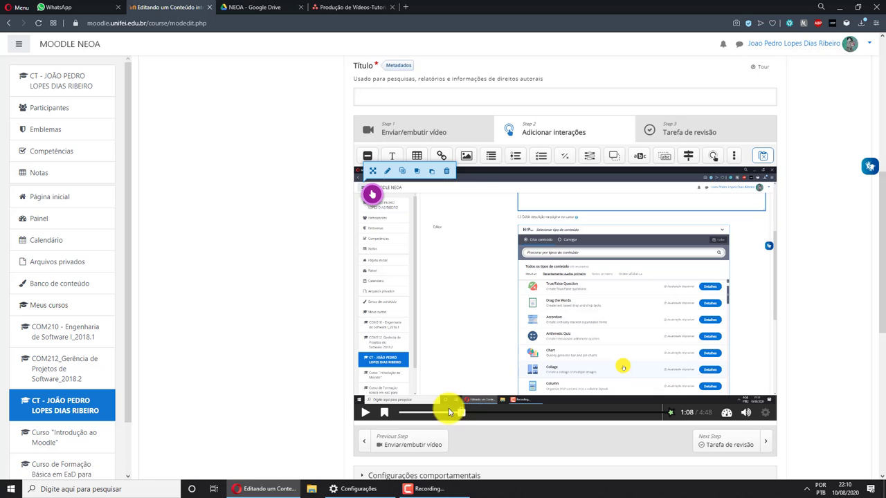
Step: Create a Single Choice Set interaction at about 3:10 of the video
drag(461, 413, 546, 418)
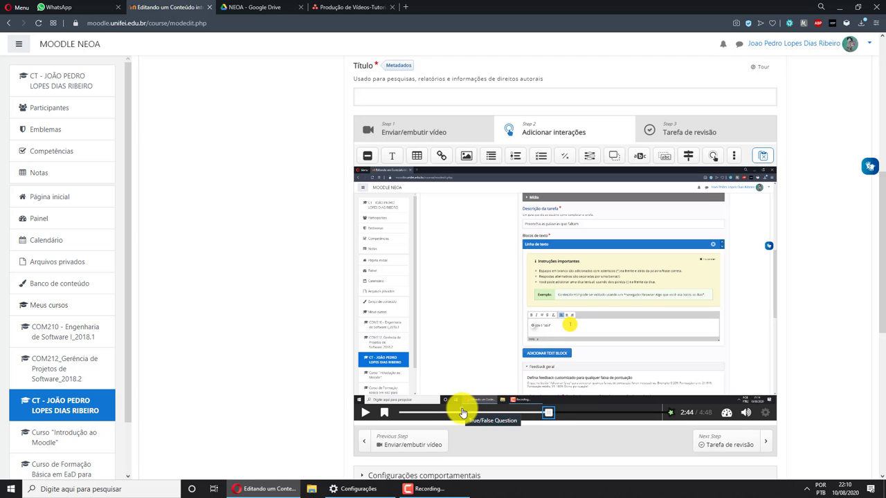
drag(552, 413, 573, 413)
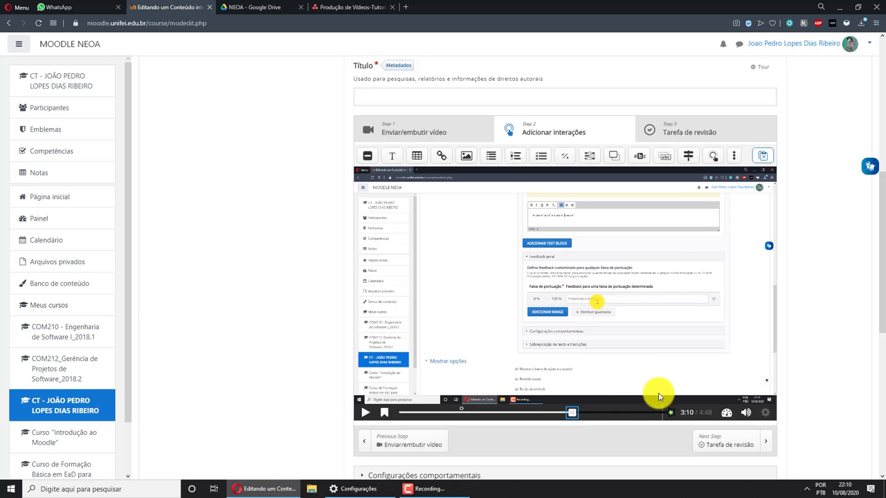
click(513, 156)
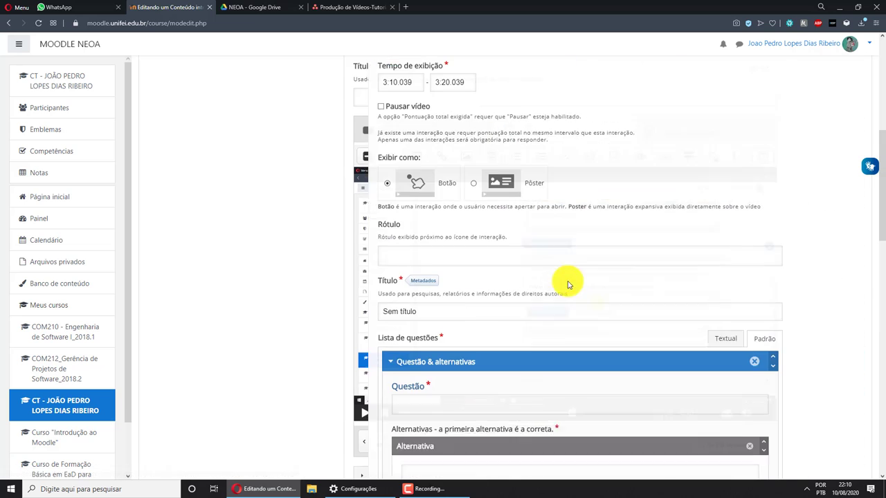
scroll(586, 189, up, 1)
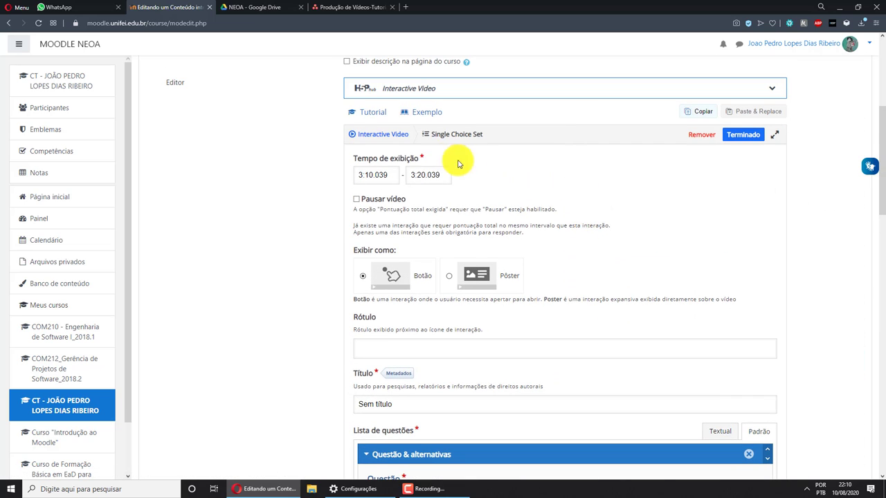
scroll(529, 232, down, 1)
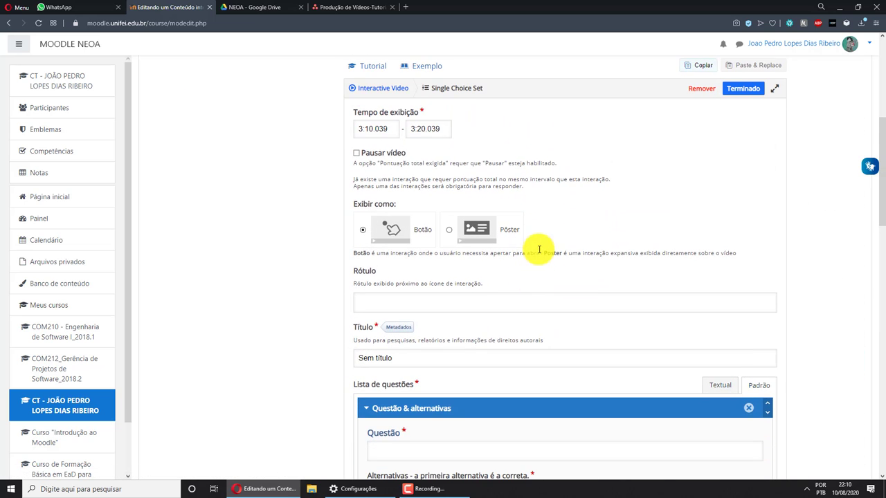
Step: Set the Single Choice Set to display as a poster and title it "Questão 2"
scroll(536, 253, down, 1)
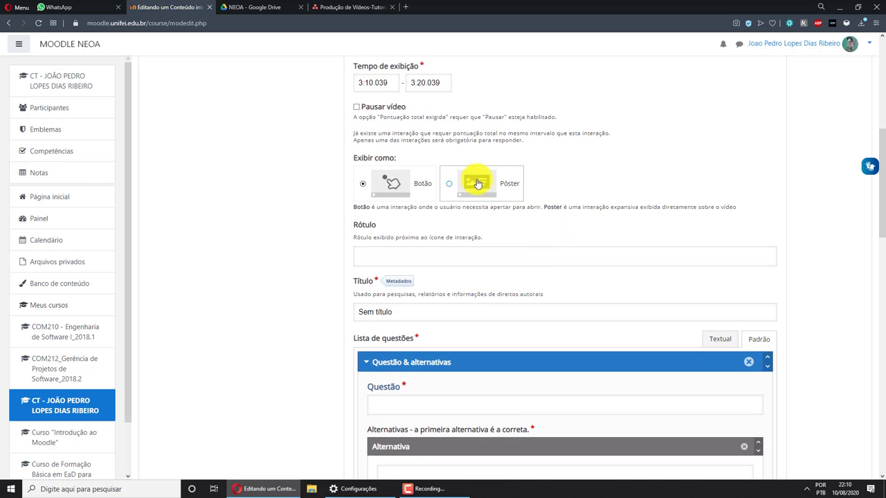
click(482, 186)
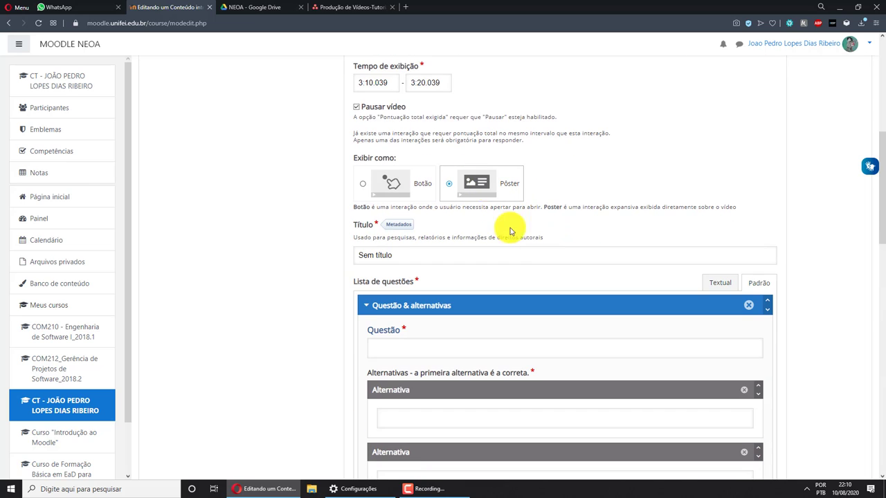
scroll(540, 269, down, 2)
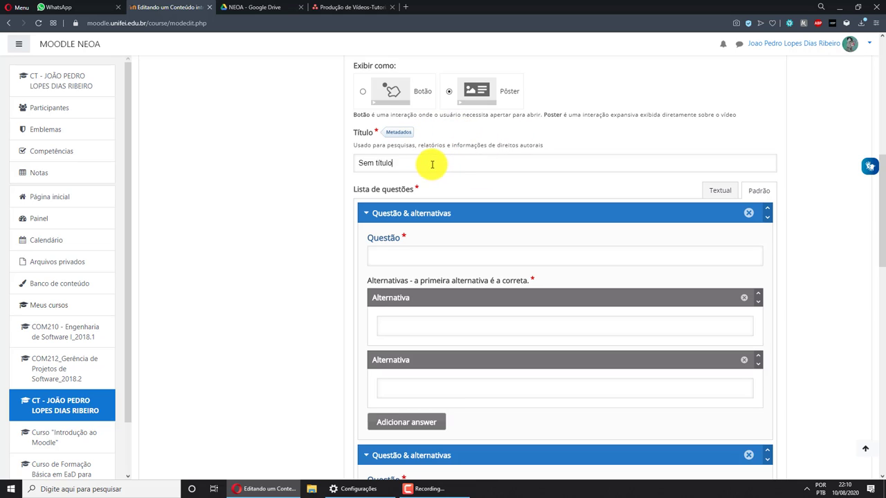
drag(432, 164, 347, 167)
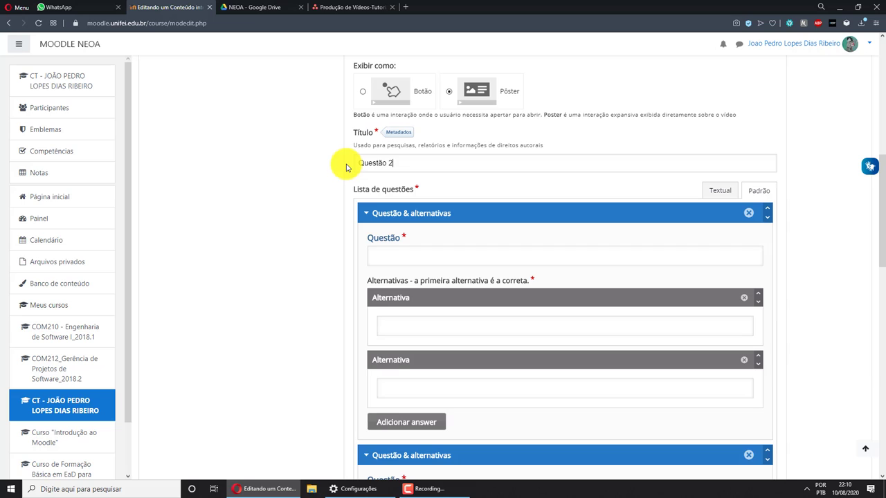
Step: Enter "Qual o nome da ferramenta que estamos utilizando?" as the text of the first question
scroll(415, 297, down, 1)
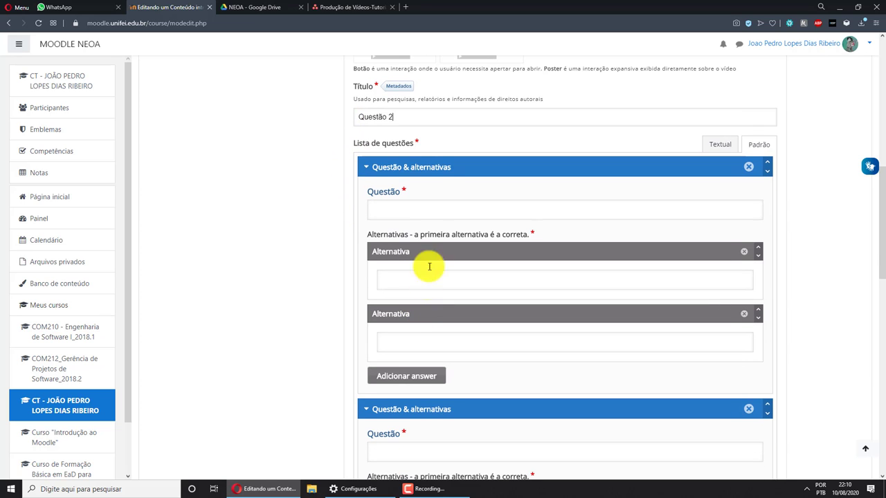
click(457, 215)
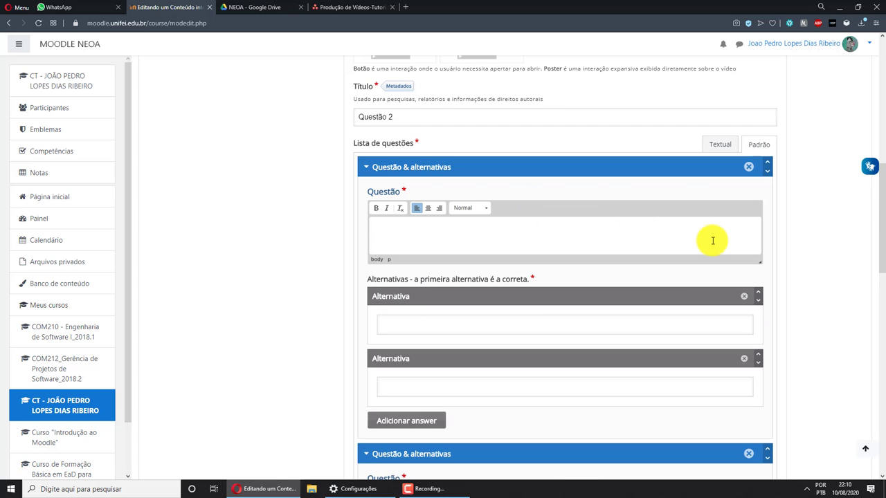
text(c)
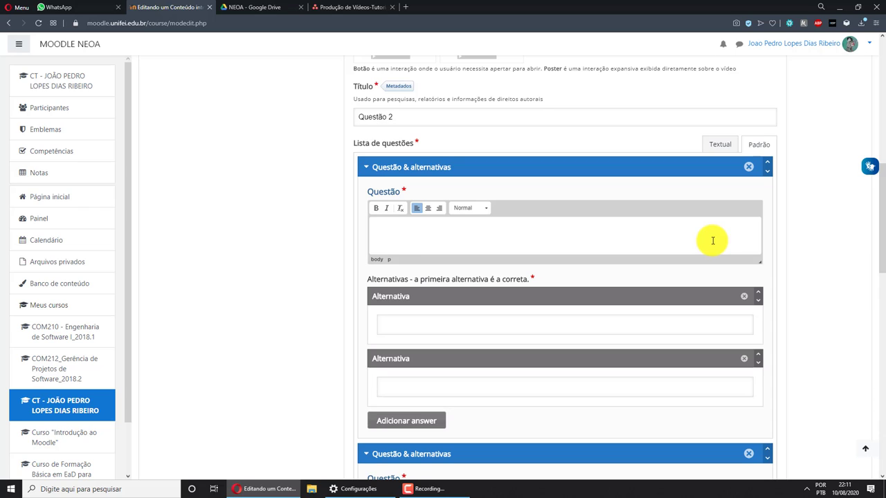
text(ual o nome da ferramenta que estamos)
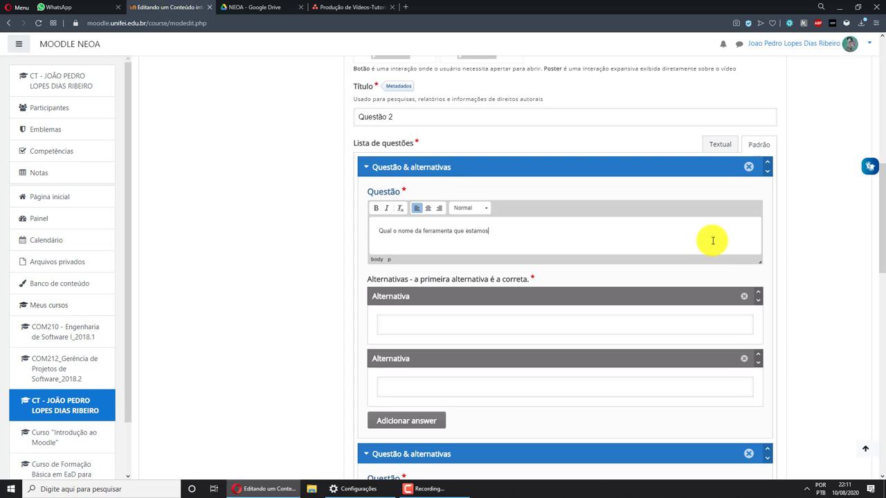
text(izando?)
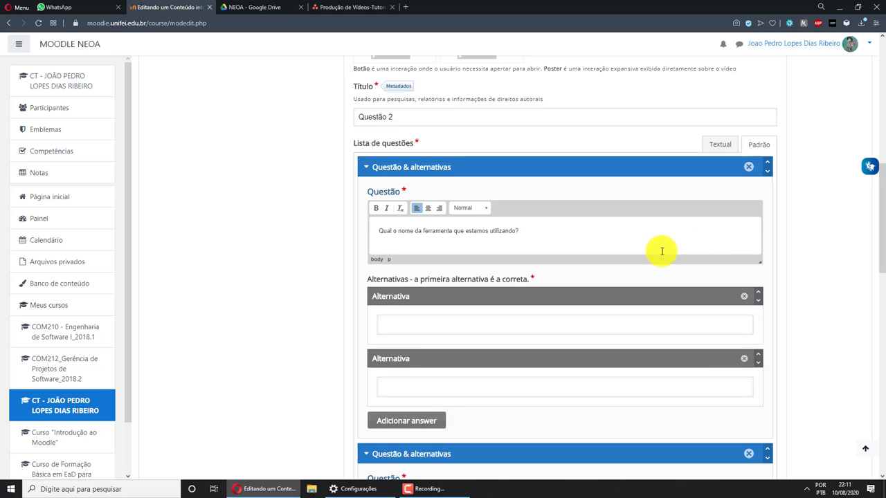
Step: Fill in the first question's alternatives with "H5P" as the correct answer and "SIGAA" as the wrong one
scroll(658, 251, down, 2)
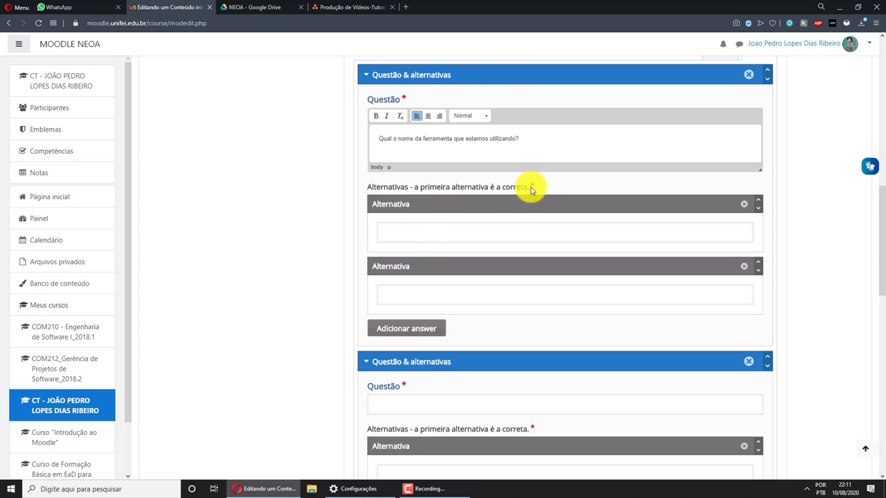
drag(532, 191, 381, 192)
click(431, 233)
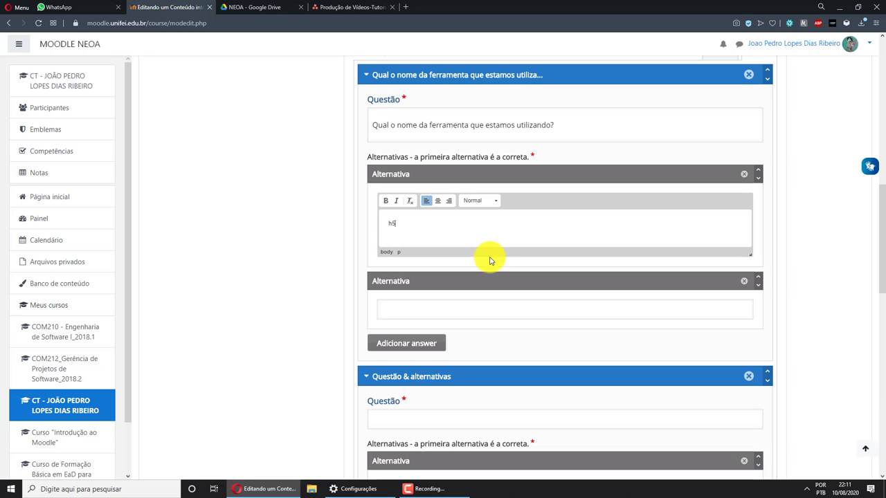
click(458, 309)
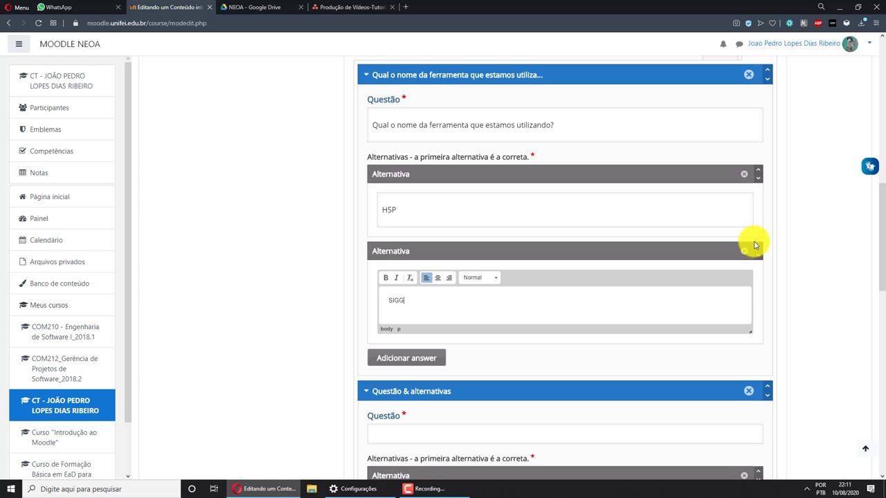
Step: Add a third, empty alternative to the first question and remove it again
scroll(753, 244, down, 2)
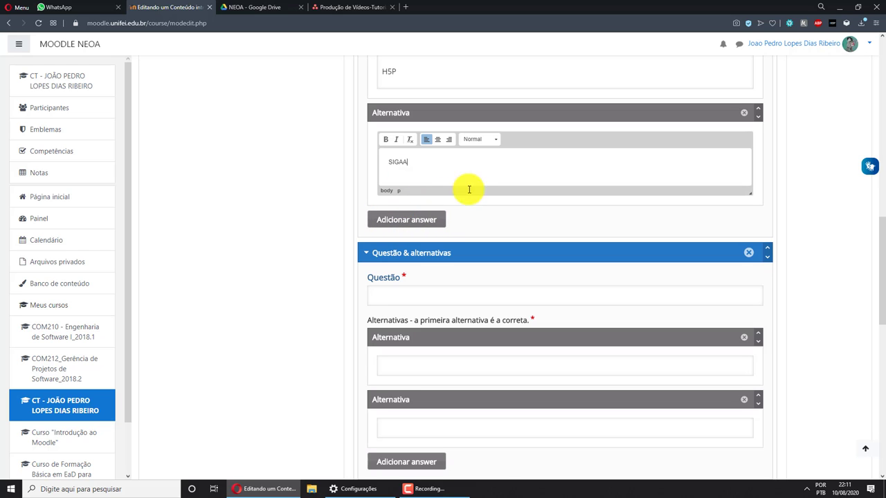
click(429, 217)
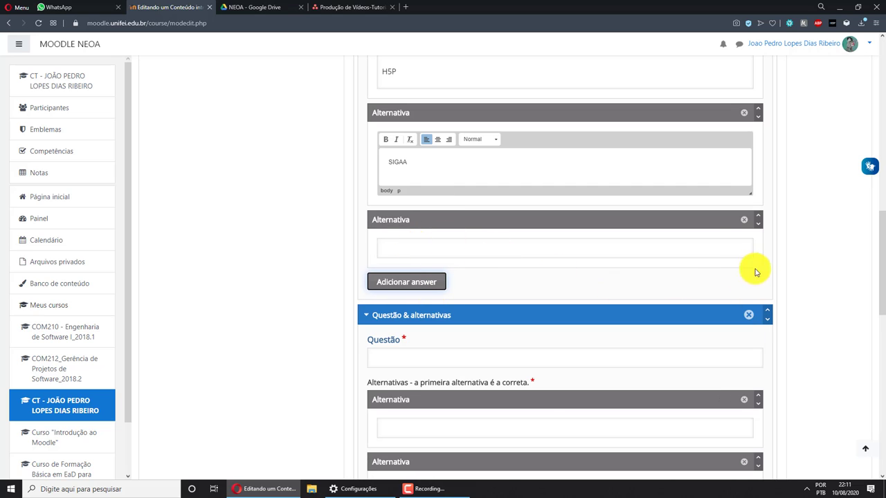
click(745, 223)
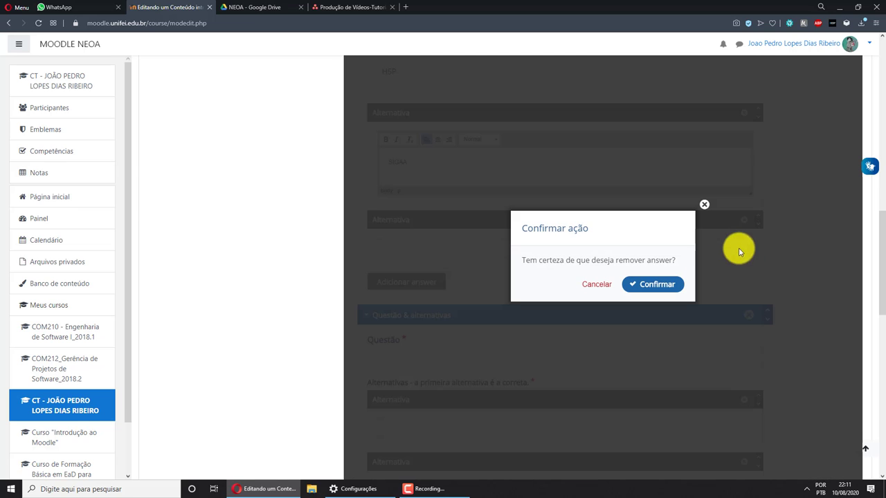
click(660, 284)
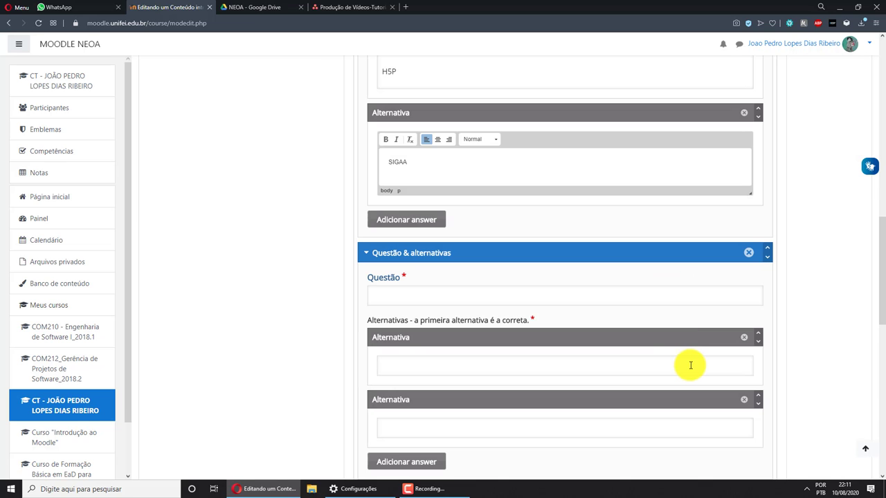
Step: Remove the empty second question block and finish editing the Single Choice Set interaction
scroll(703, 382, up, 4)
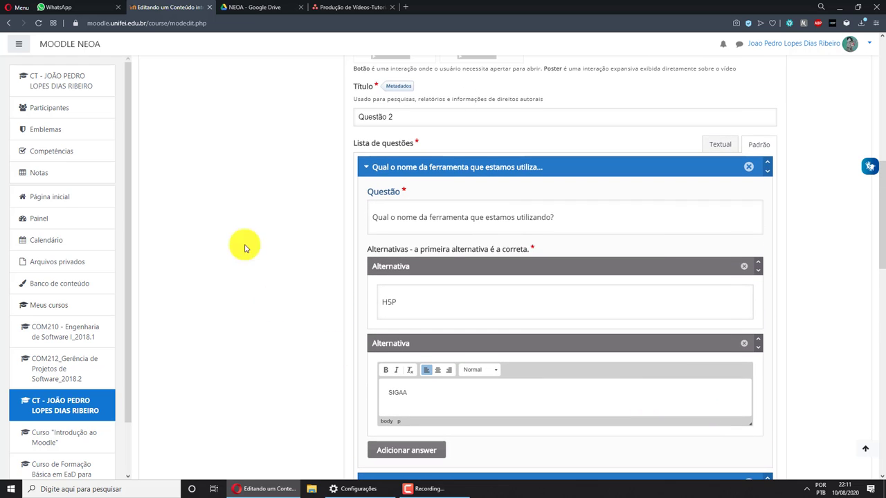
scroll(435, 269, down, 6)
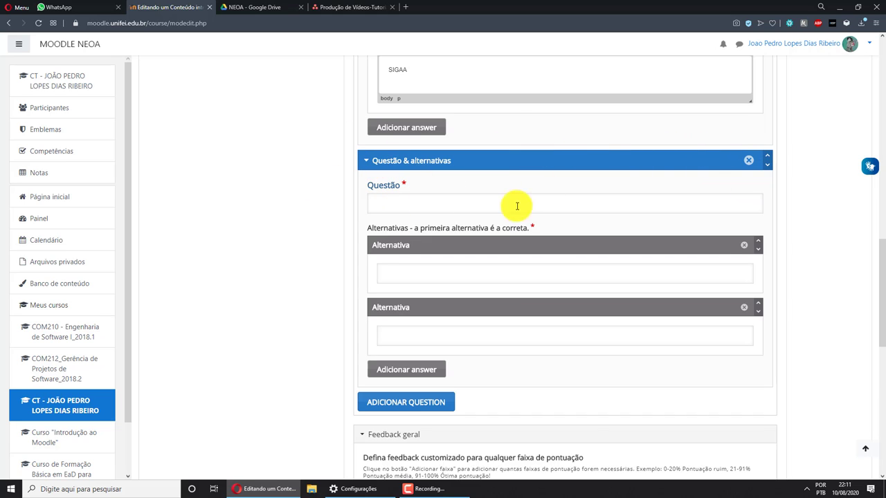
click(753, 162)
click(663, 223)
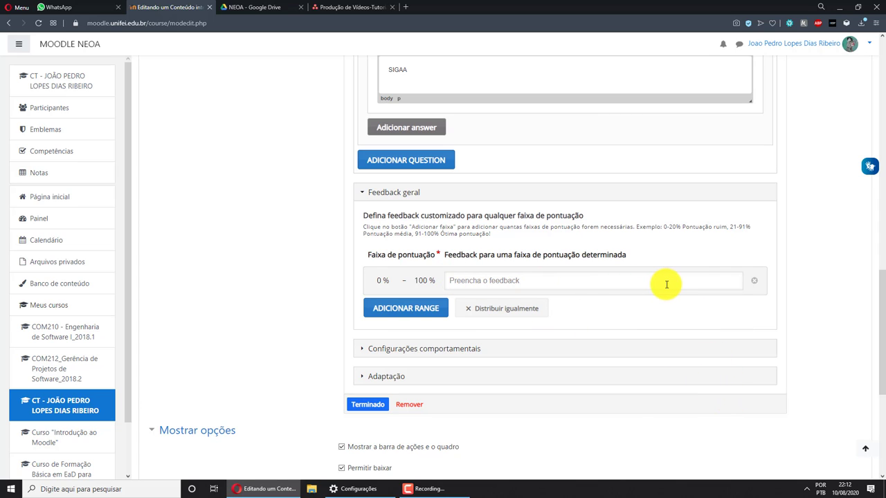
scroll(666, 289, up, 1)
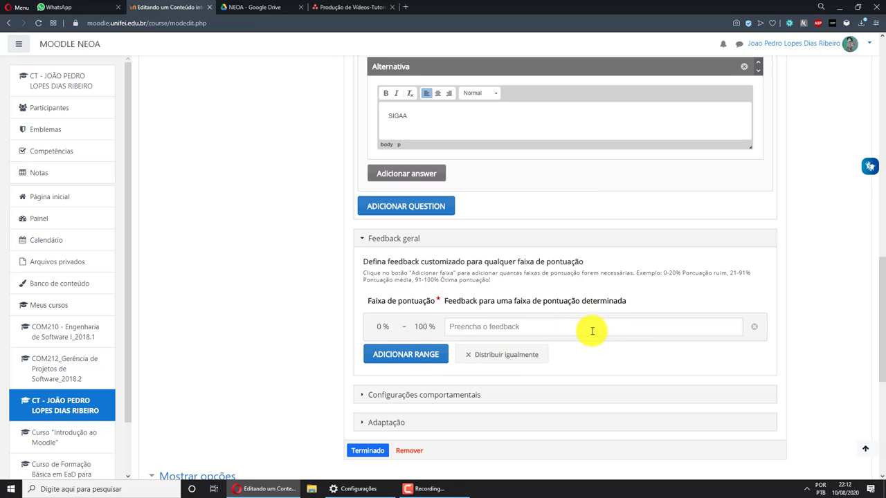
scroll(590, 343, down, 1)
scroll(609, 415, up, 2)
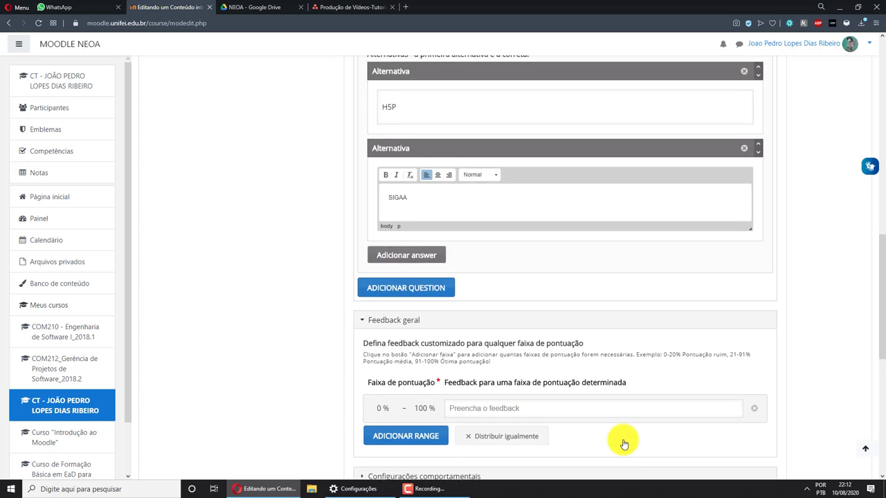
scroll(623, 444, up, 3)
scroll(478, 340, down, 6)
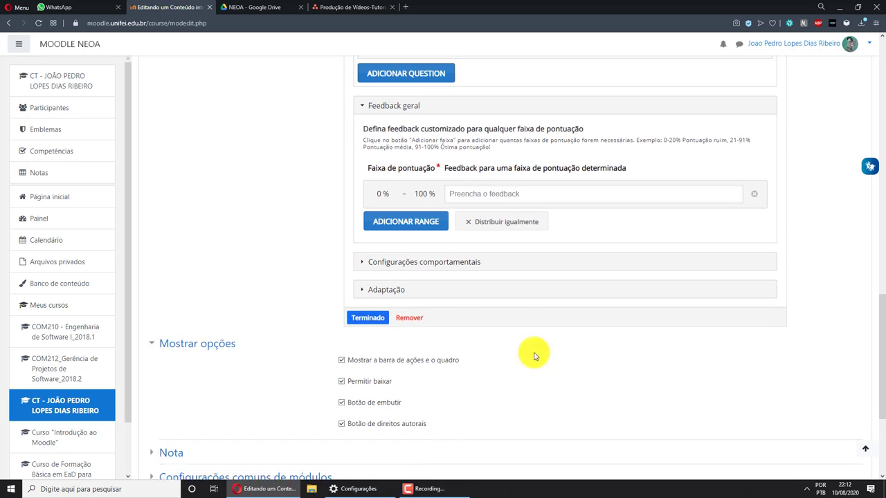
click(366, 314)
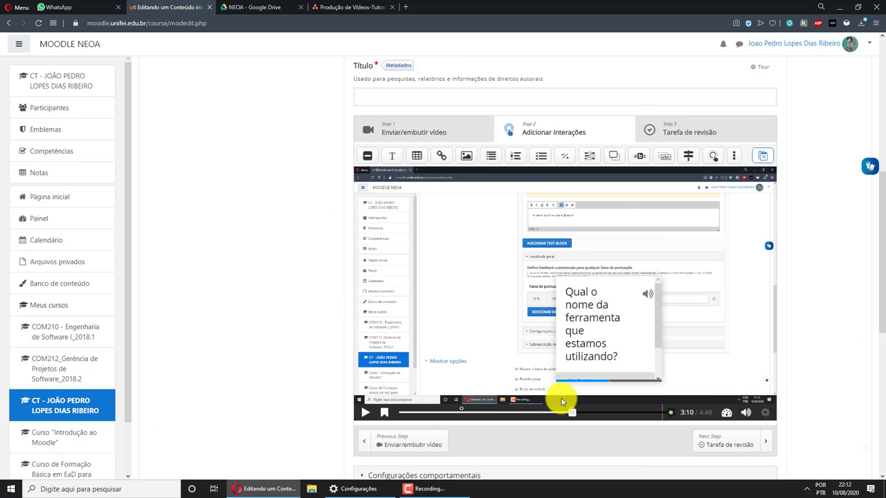
Step: Move the question poster to the video's upper-left corner, widen it to about three quarters of the video, and reduce its height slightly
scroll(579, 336, down, 1)
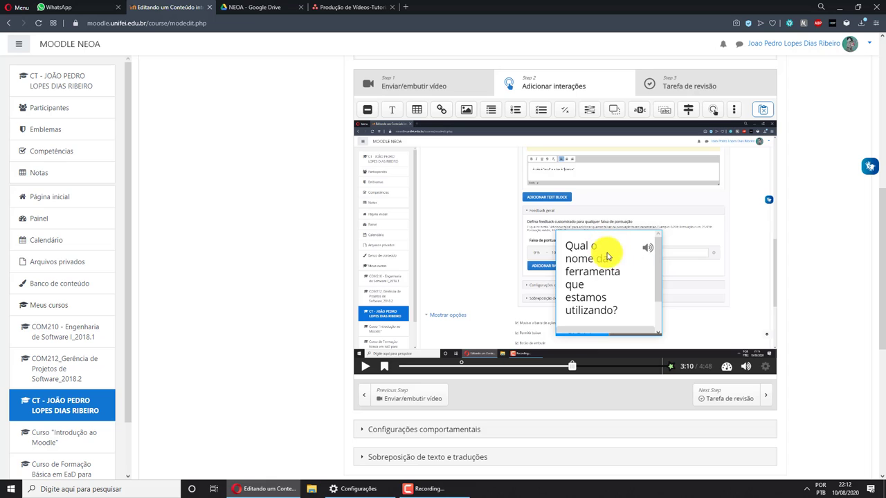
drag(608, 256, 420, 166)
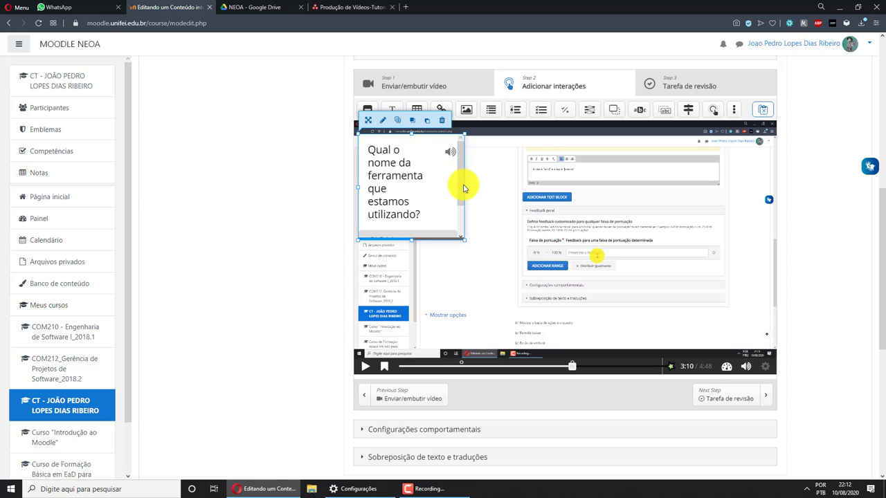
drag(463, 187, 677, 184)
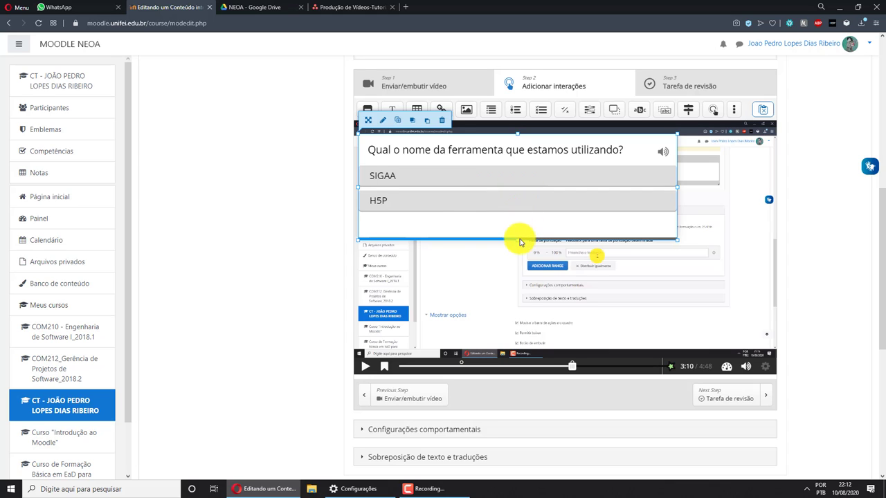
drag(518, 239, 537, 229)
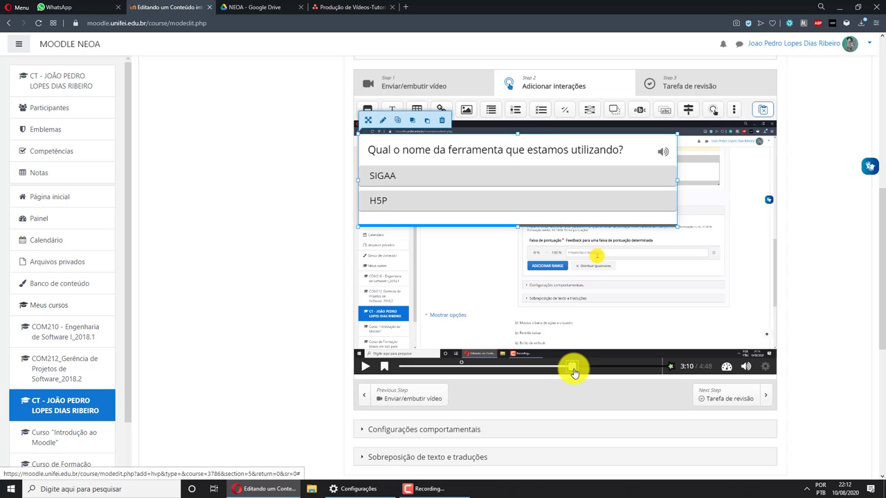
Step: Go on to the review task and remove its empty set of statements
click(598, 367)
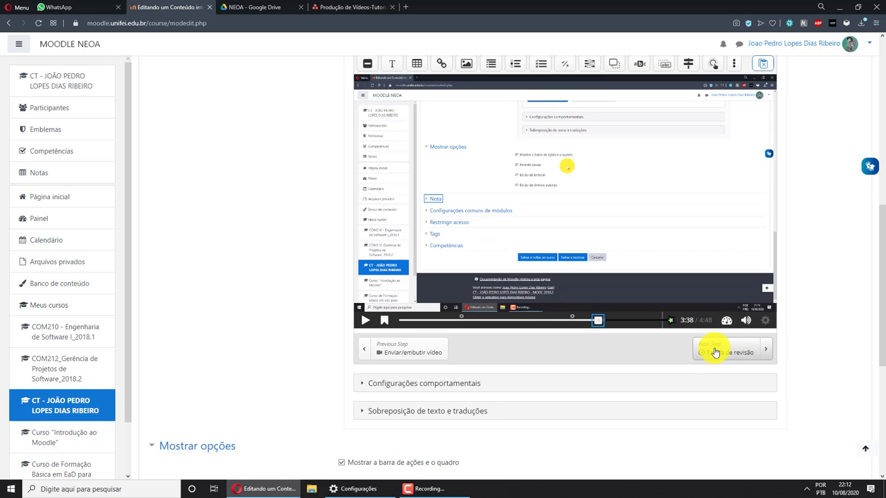
click(716, 352)
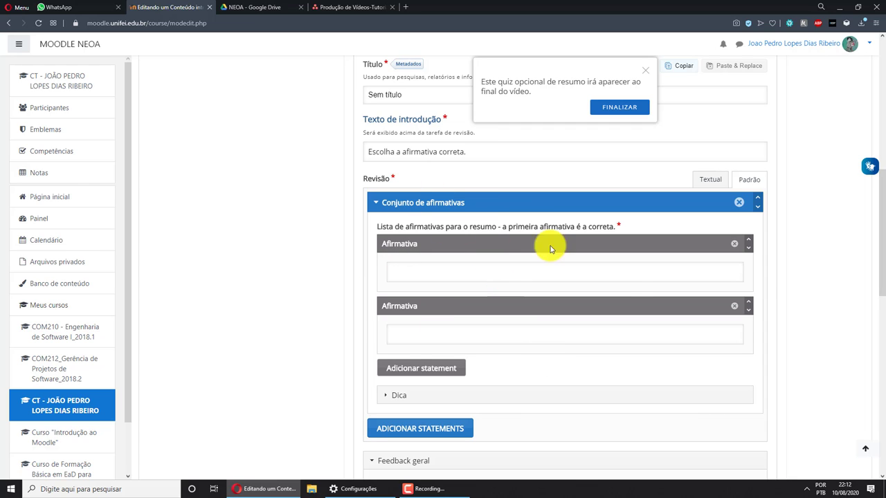
scroll(633, 297, up, 2)
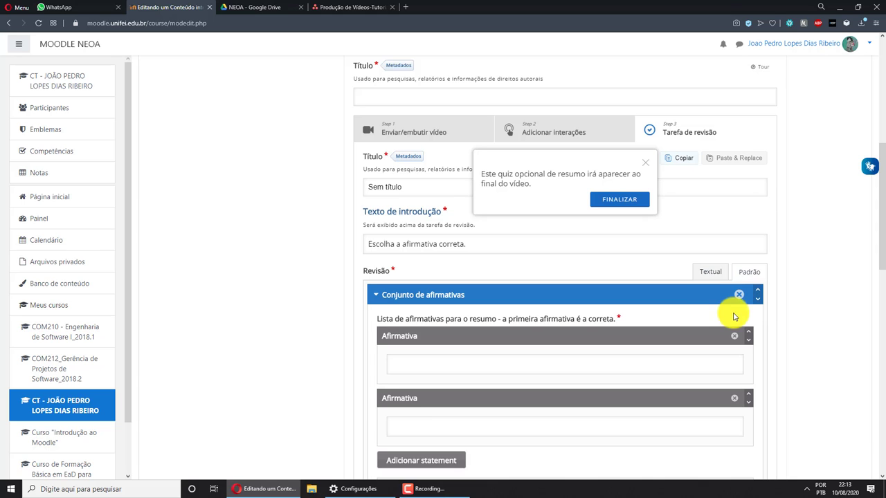
scroll(663, 351, down, 2)
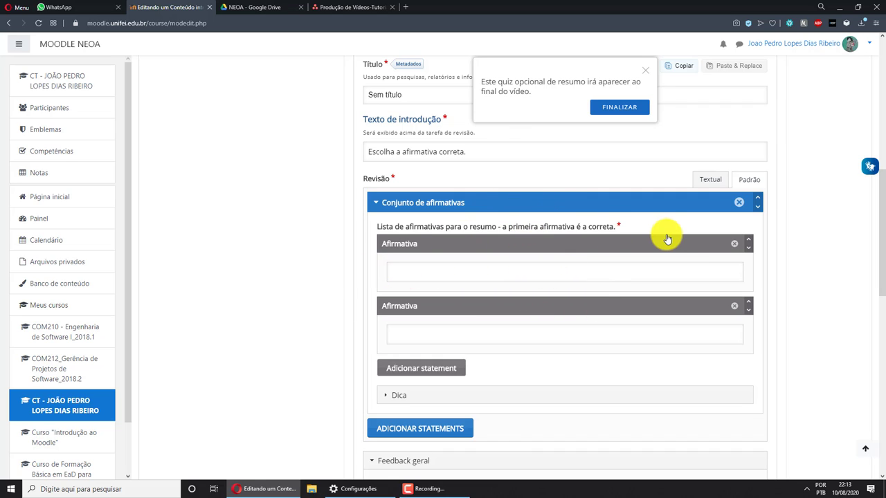
scroll(658, 270, up, 2)
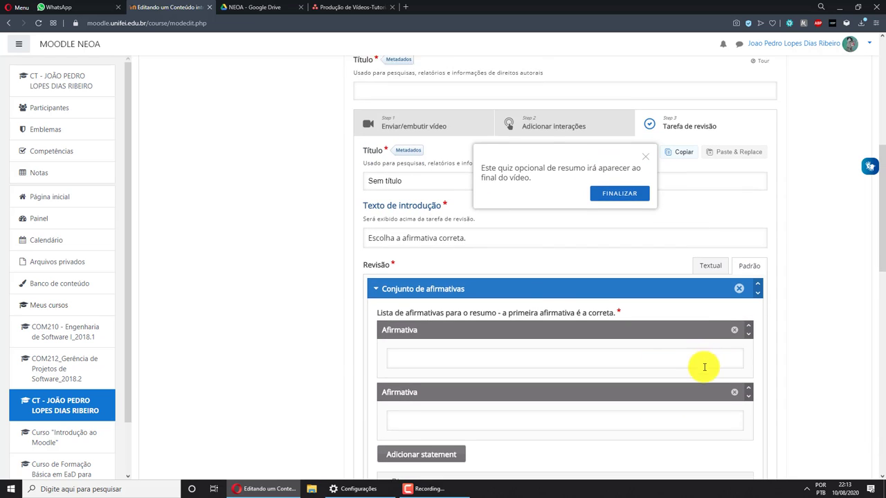
scroll(702, 364, down, 1)
click(739, 250)
click(661, 313)
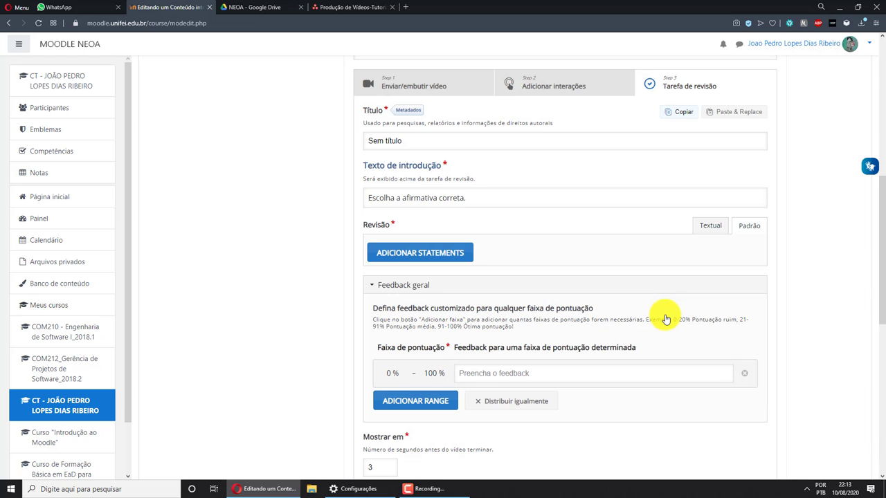
Step: Try to save and display the interactive video activity
scroll(744, 393, down, 8)
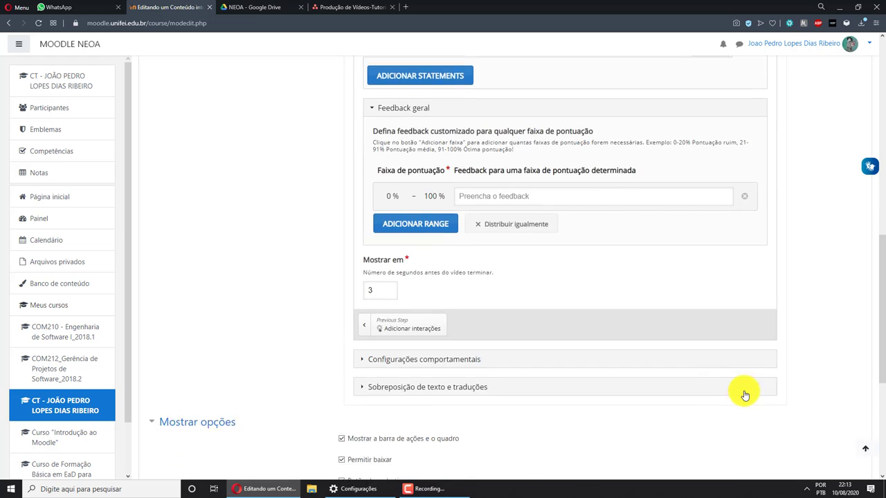
scroll(744, 395, down, 2)
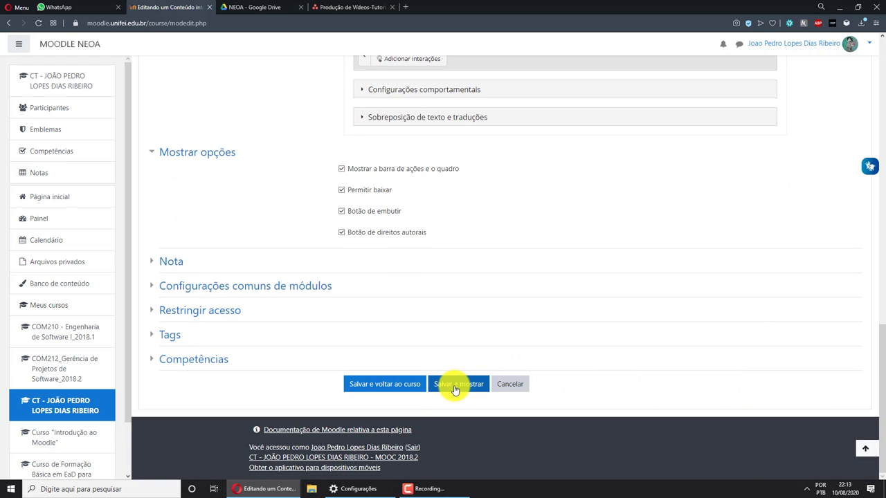
click(454, 387)
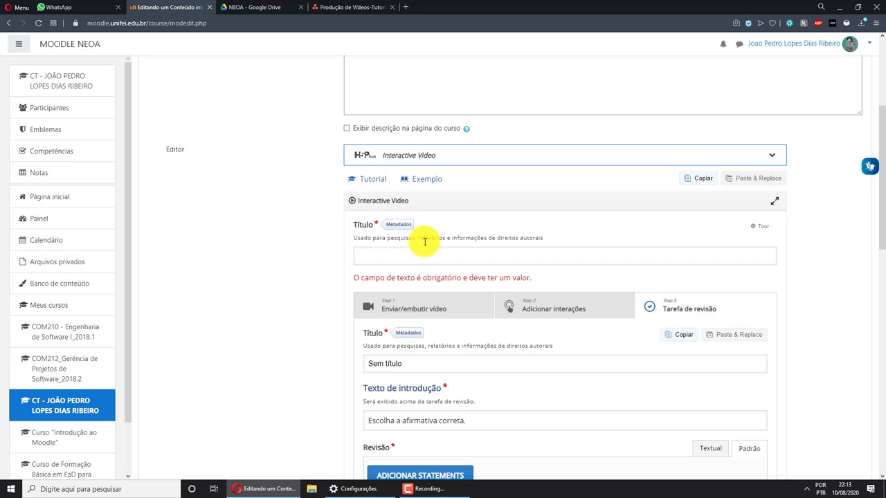
Step: Title the interactive video "Vídeo Interativo" and save and display the activity
click(443, 256)
text(Vídeo Interativo)
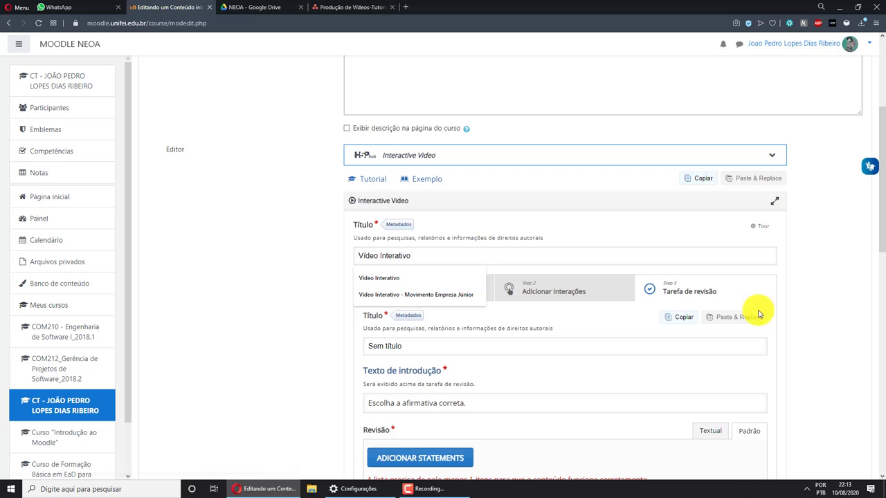
click(815, 322)
scroll(788, 325, down, 1)
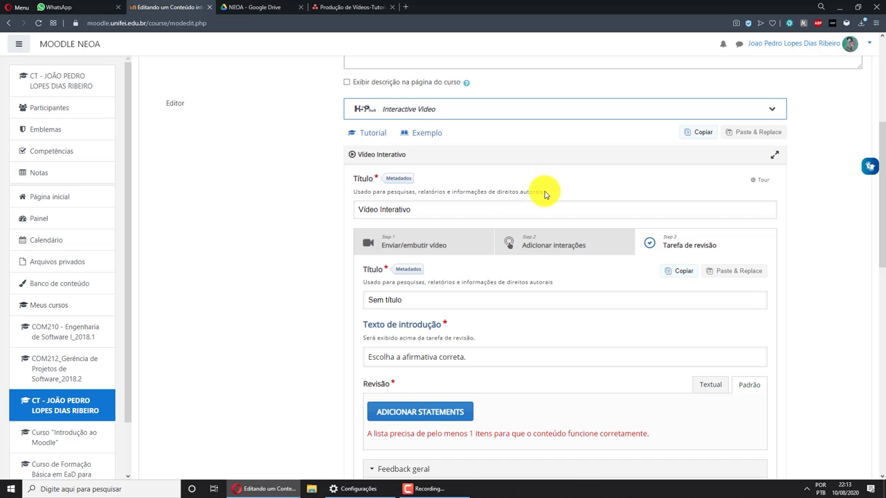
scroll(735, 362, down, 4)
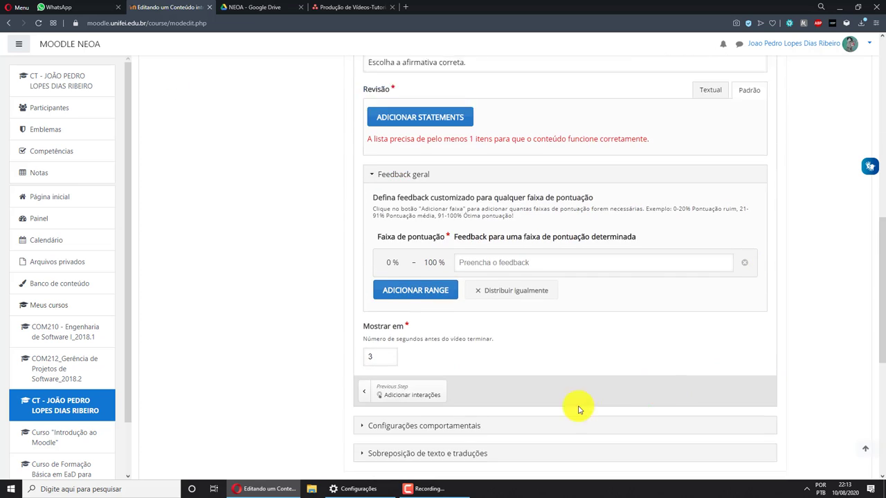
scroll(579, 410, down, 4)
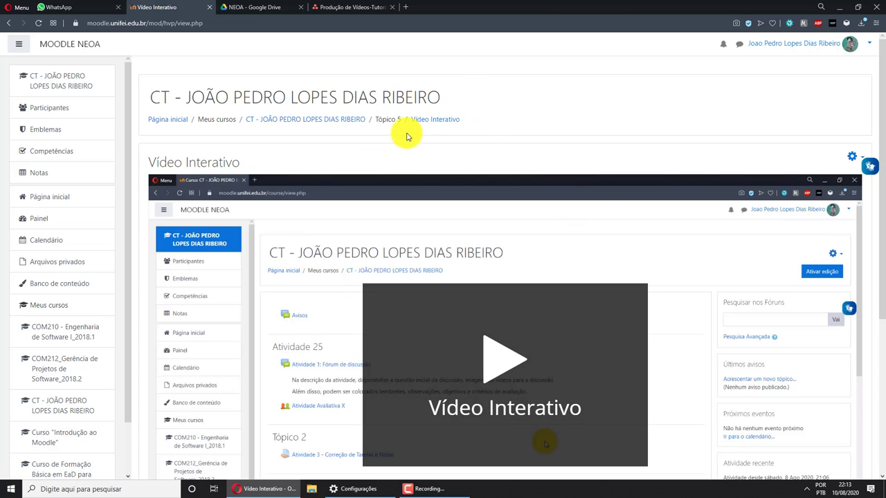
Step: Go back to the course page and reopen the Vídeo Interativo activity in Tópico 5
scroll(423, 138, down, 1)
scroll(426, 140, up, 1)
click(334, 118)
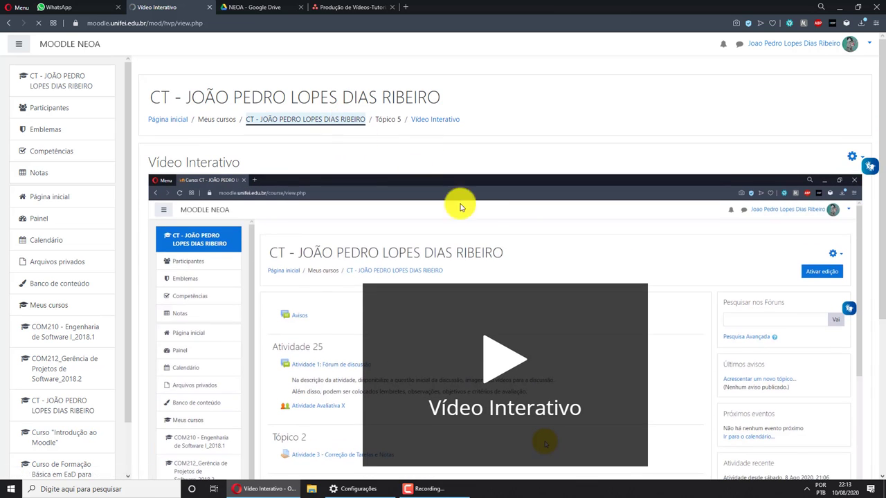
scroll(498, 222, down, 5)
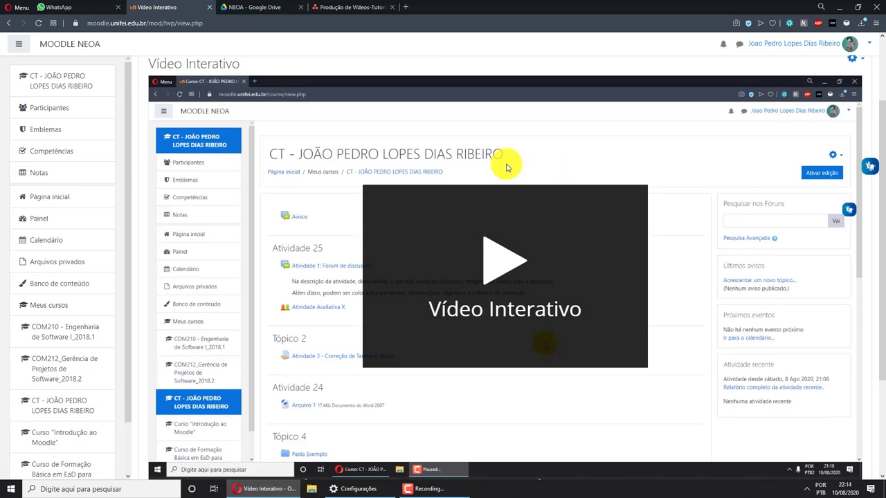
Step: Play the interactive video with the sound muted and pause it at 1:16, while the first question's marker is showing
scroll(505, 166, down, 1)
click(494, 271)
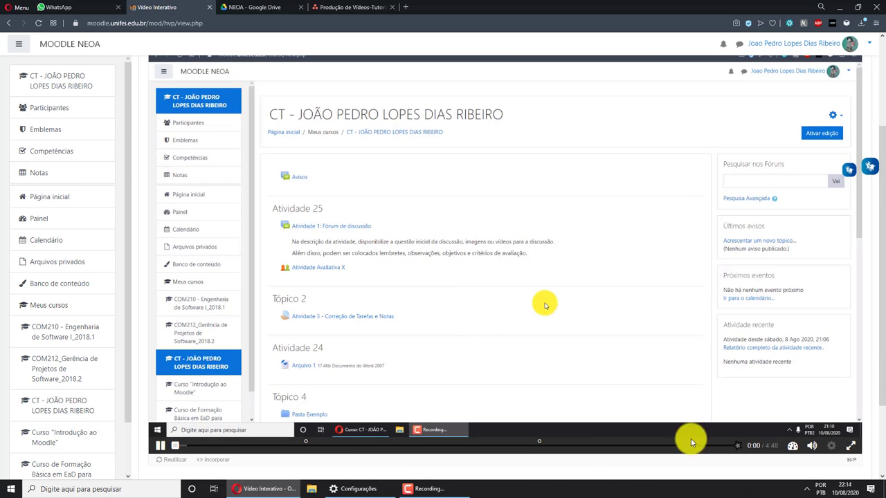
click(812, 446)
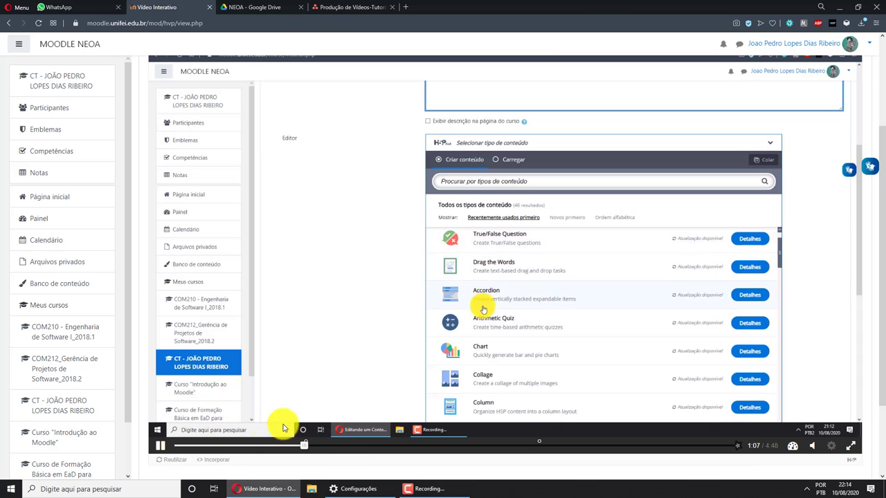
scroll(534, 304, up, 1)
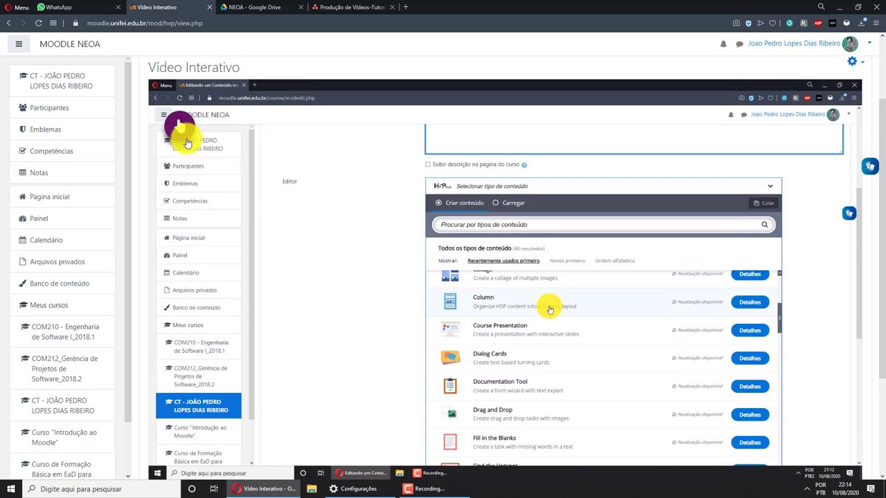
scroll(549, 309, down, 1)
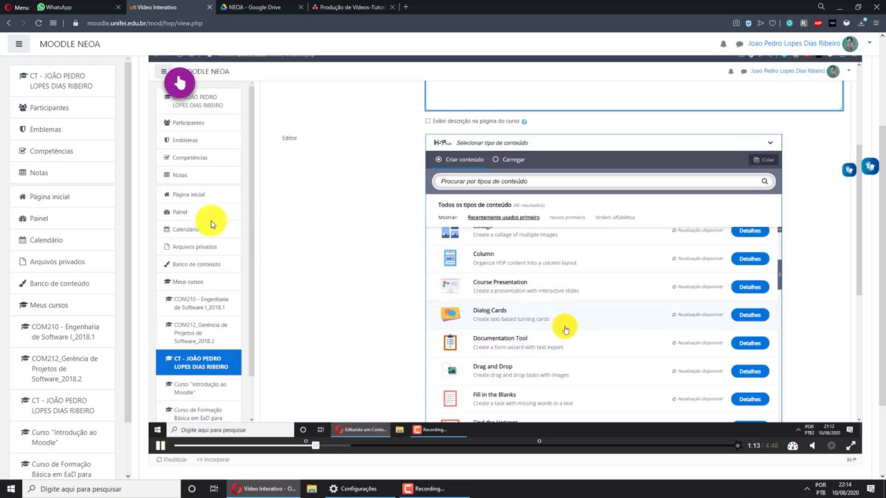
click(160, 444)
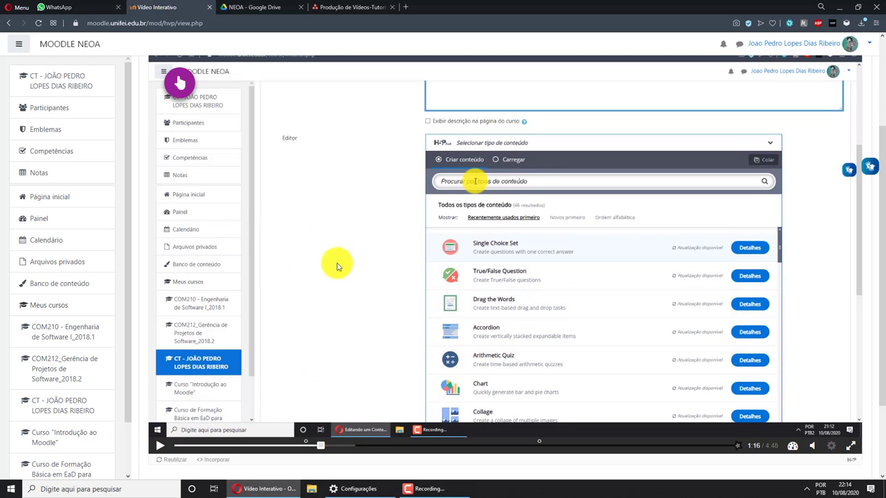
Step: Answer the true/false question "A lua é rosa" with False, check the answer and continue the video
scroll(182, 128, up, 1)
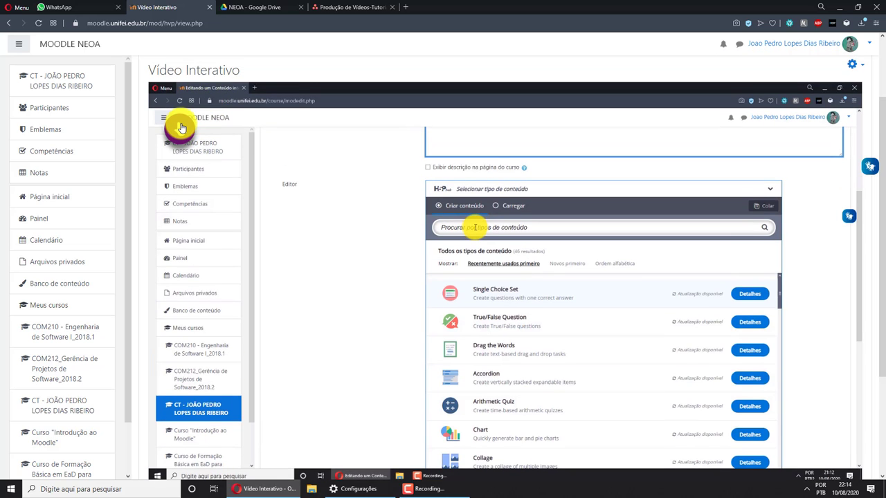
click(182, 128)
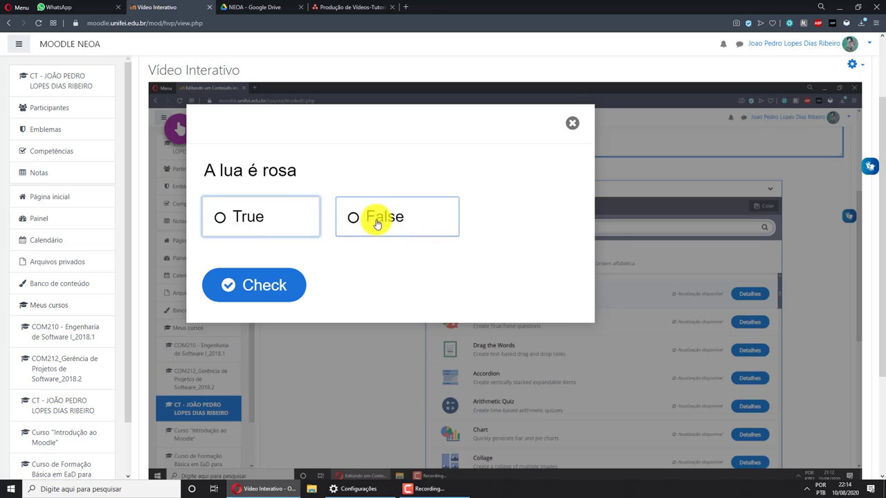
click(263, 226)
click(356, 219)
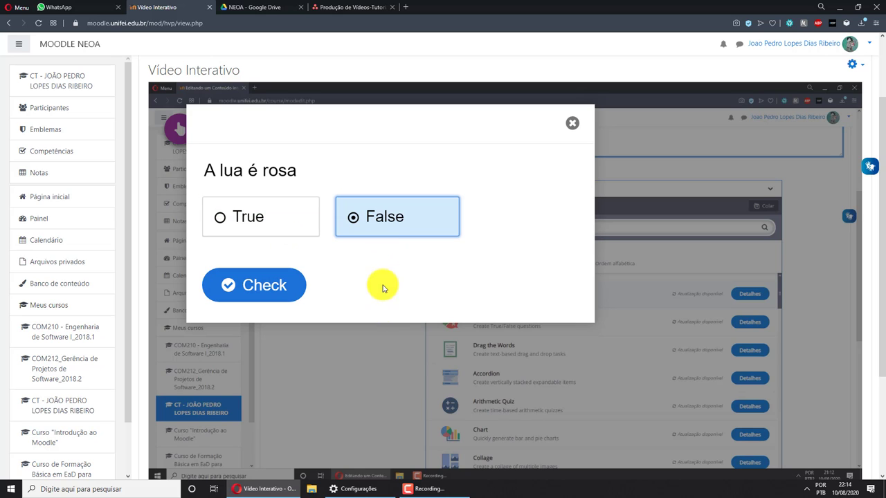
click(267, 291)
scroll(398, 339, down, 2)
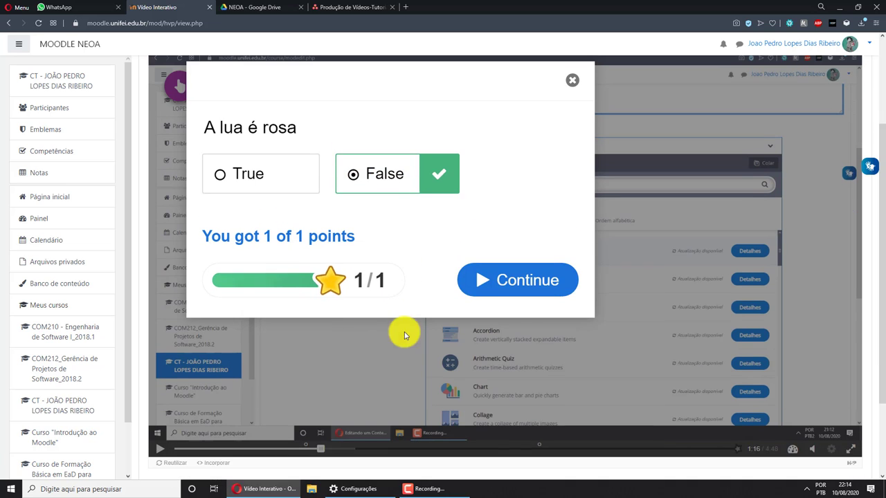
click(496, 235)
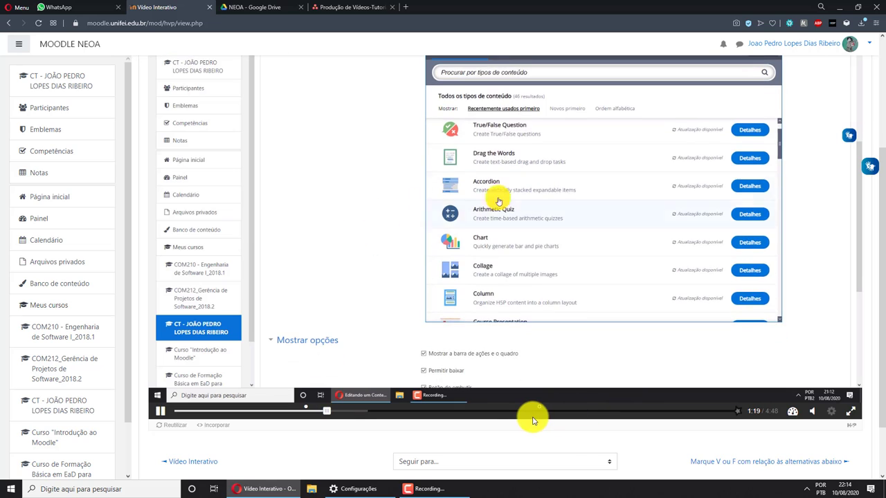
Step: Jump to the second question at 3:10, answer it with H5P and continue the video
click(536, 415)
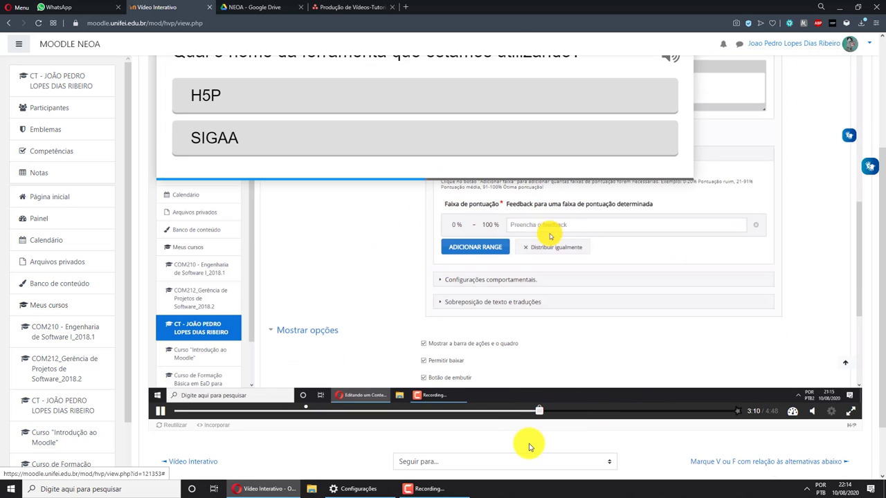
scroll(557, 407, up, 2)
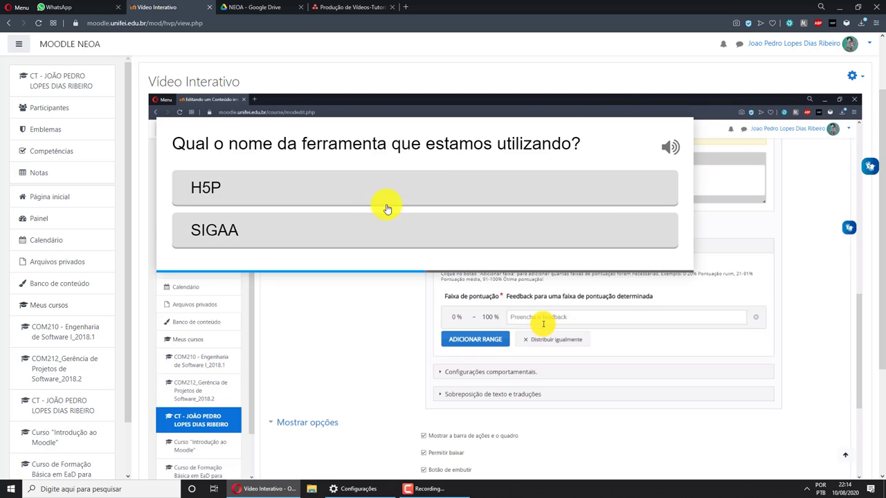
click(305, 200)
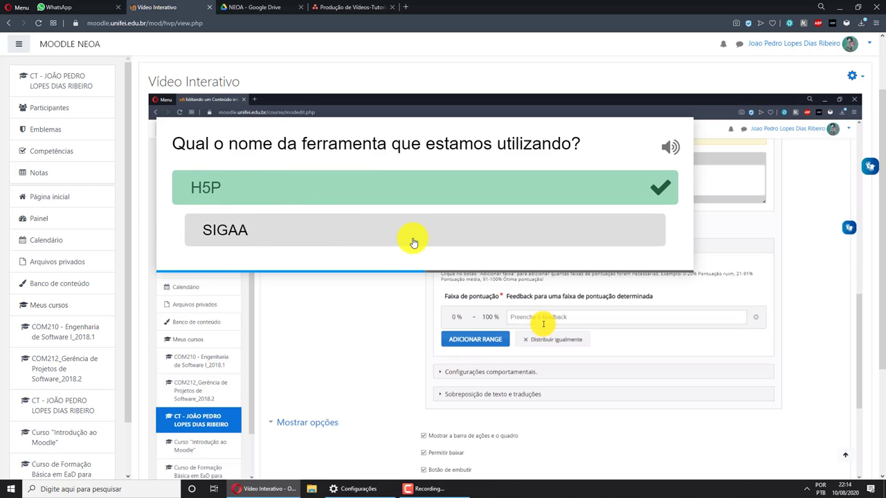
scroll(415, 243, down, 1)
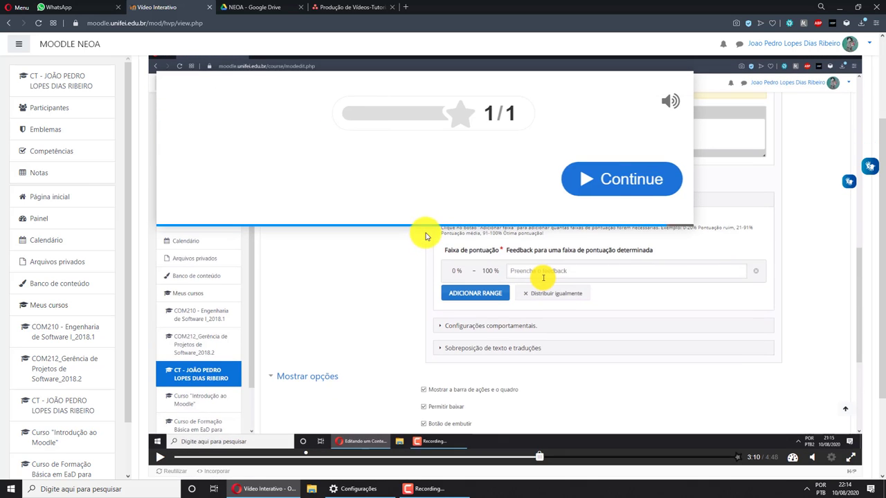
click(600, 181)
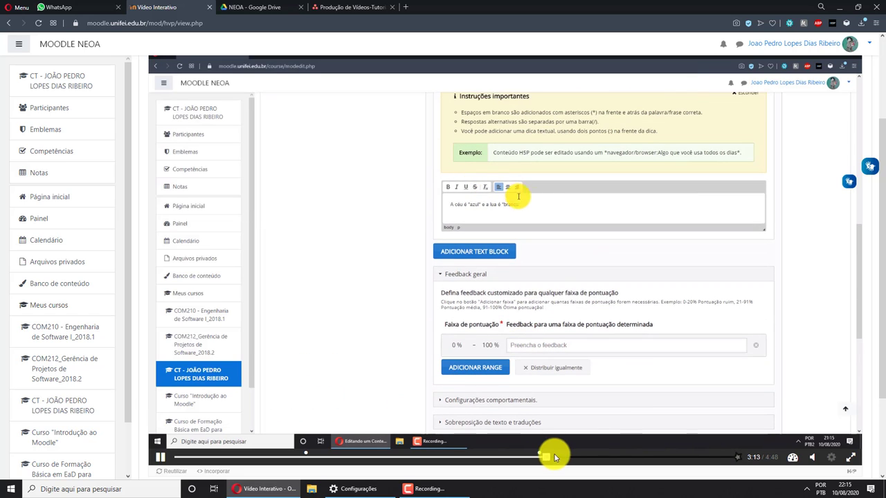
Step: Open the summary of answered questions at the end of the timeline and submit the answers
click(732, 459)
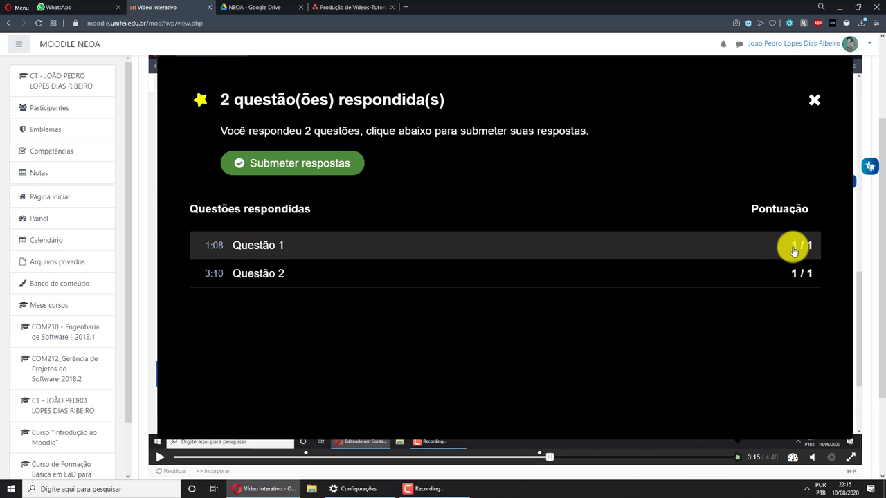
click(309, 170)
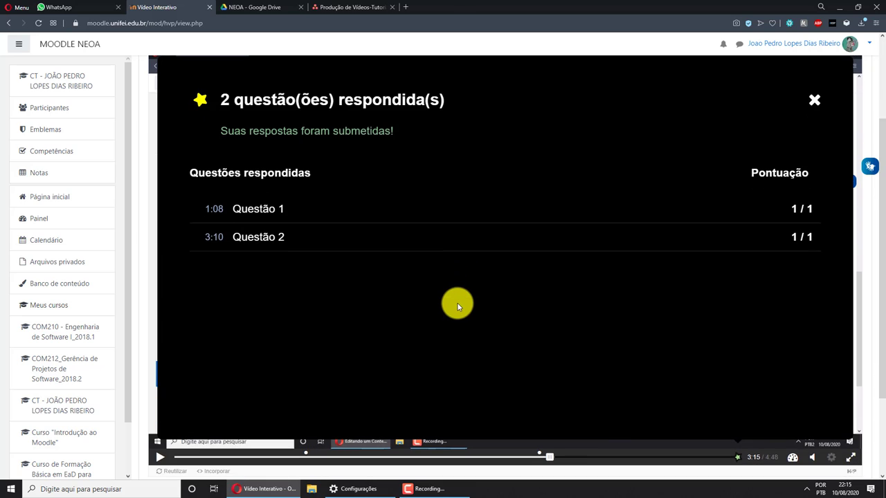
scroll(443, 308, up, 1)
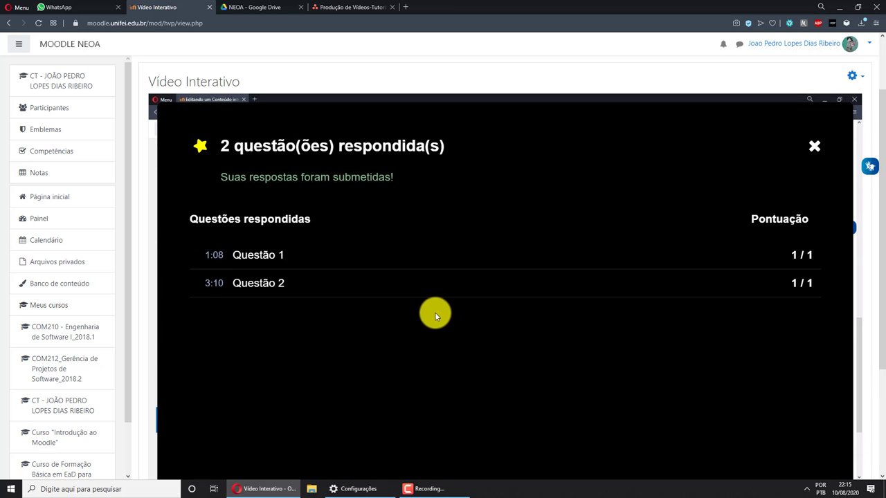